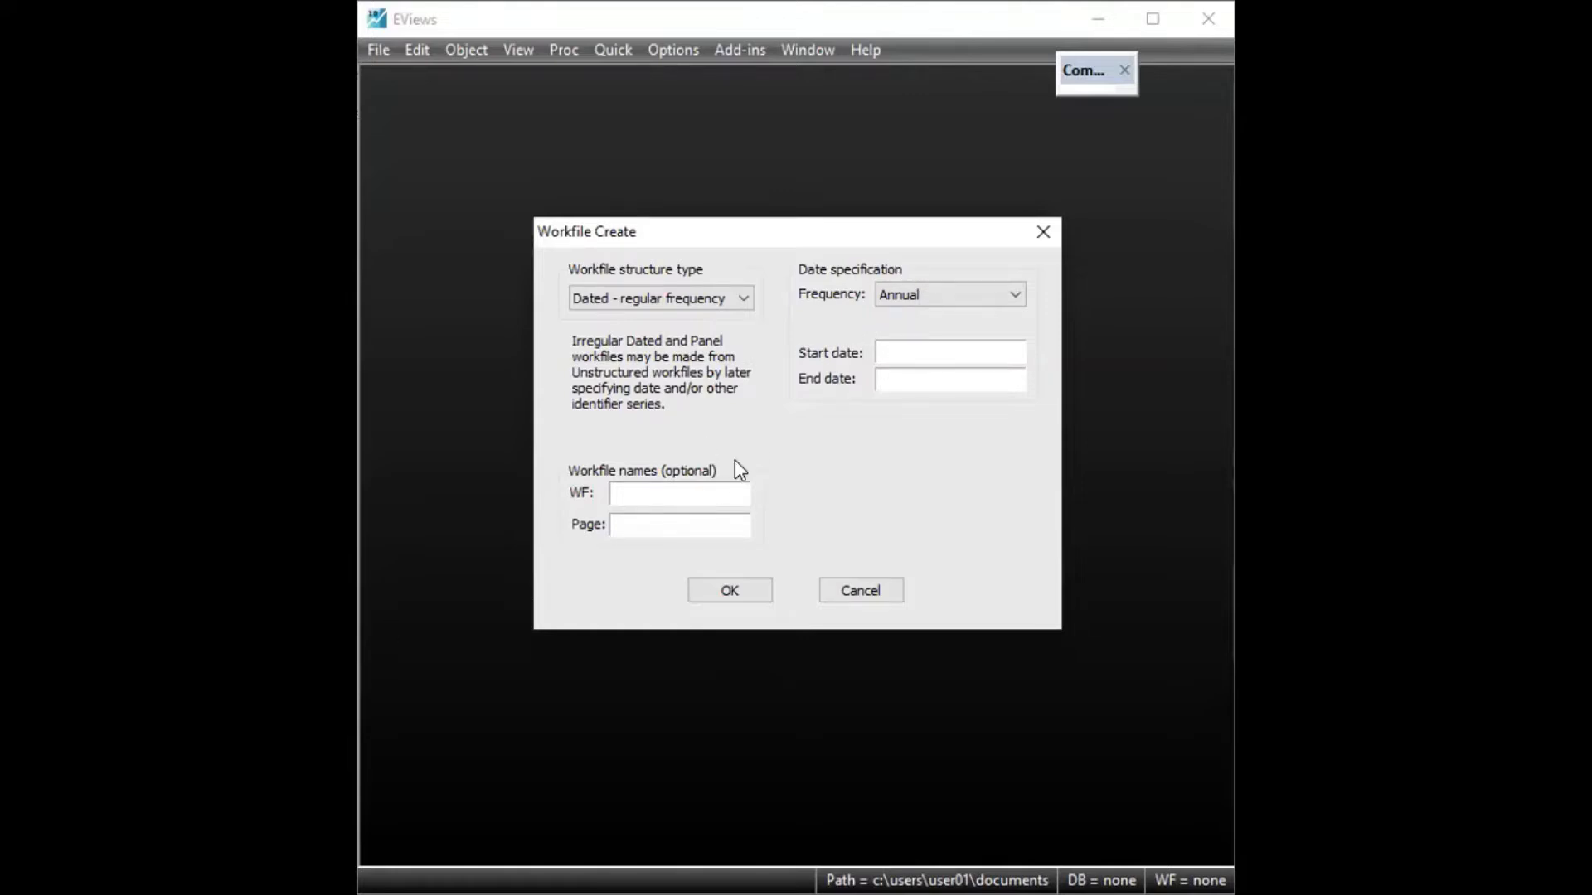
# Set the new workfile's start date to 2014-01 and its end date to 2020-12
pyautogui.click(965, 349)
pyautogui.write('2014')
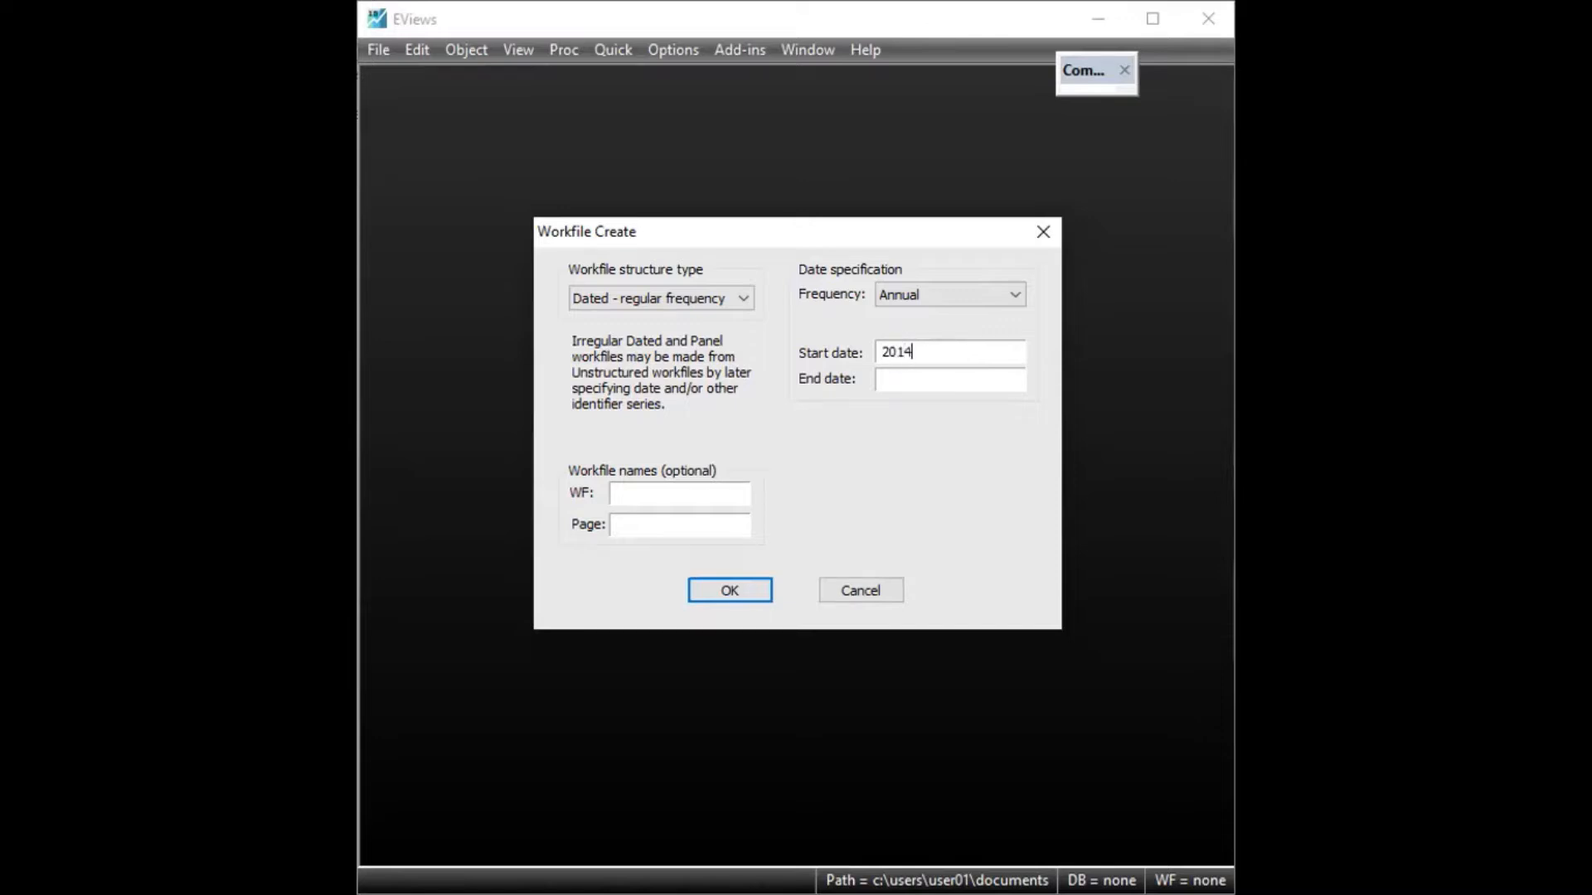
pyautogui.write('-01')
pyautogui.press('Tab')
pyautogui.write('2020-')
pyautogui.write('12')
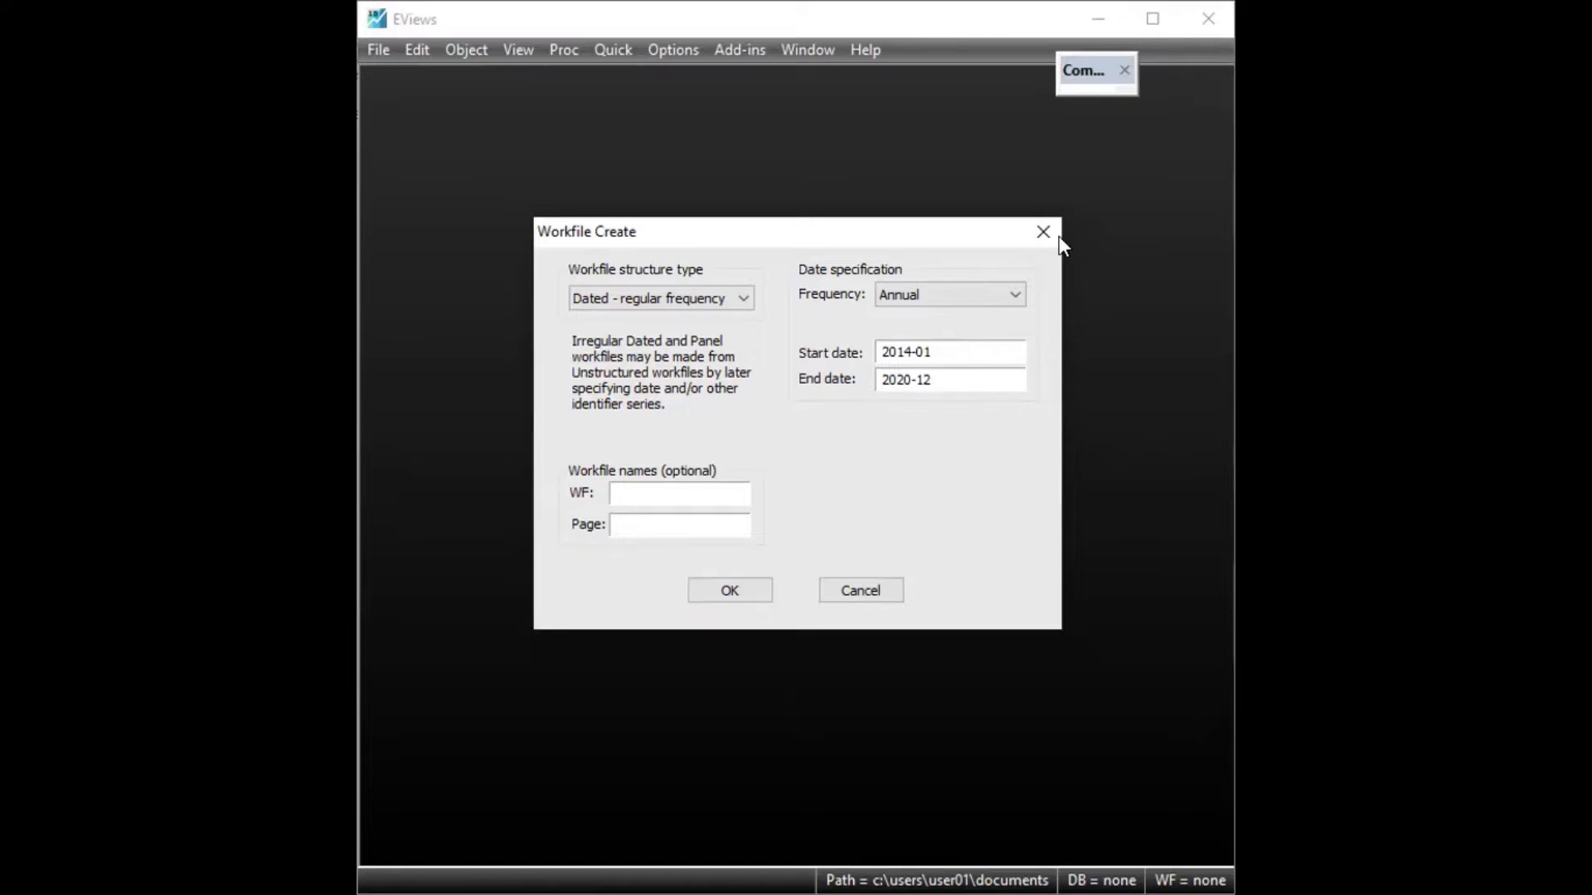
# Set the workfile's date frequency to Monthly and create the workfile
pyautogui.click(931, 295)
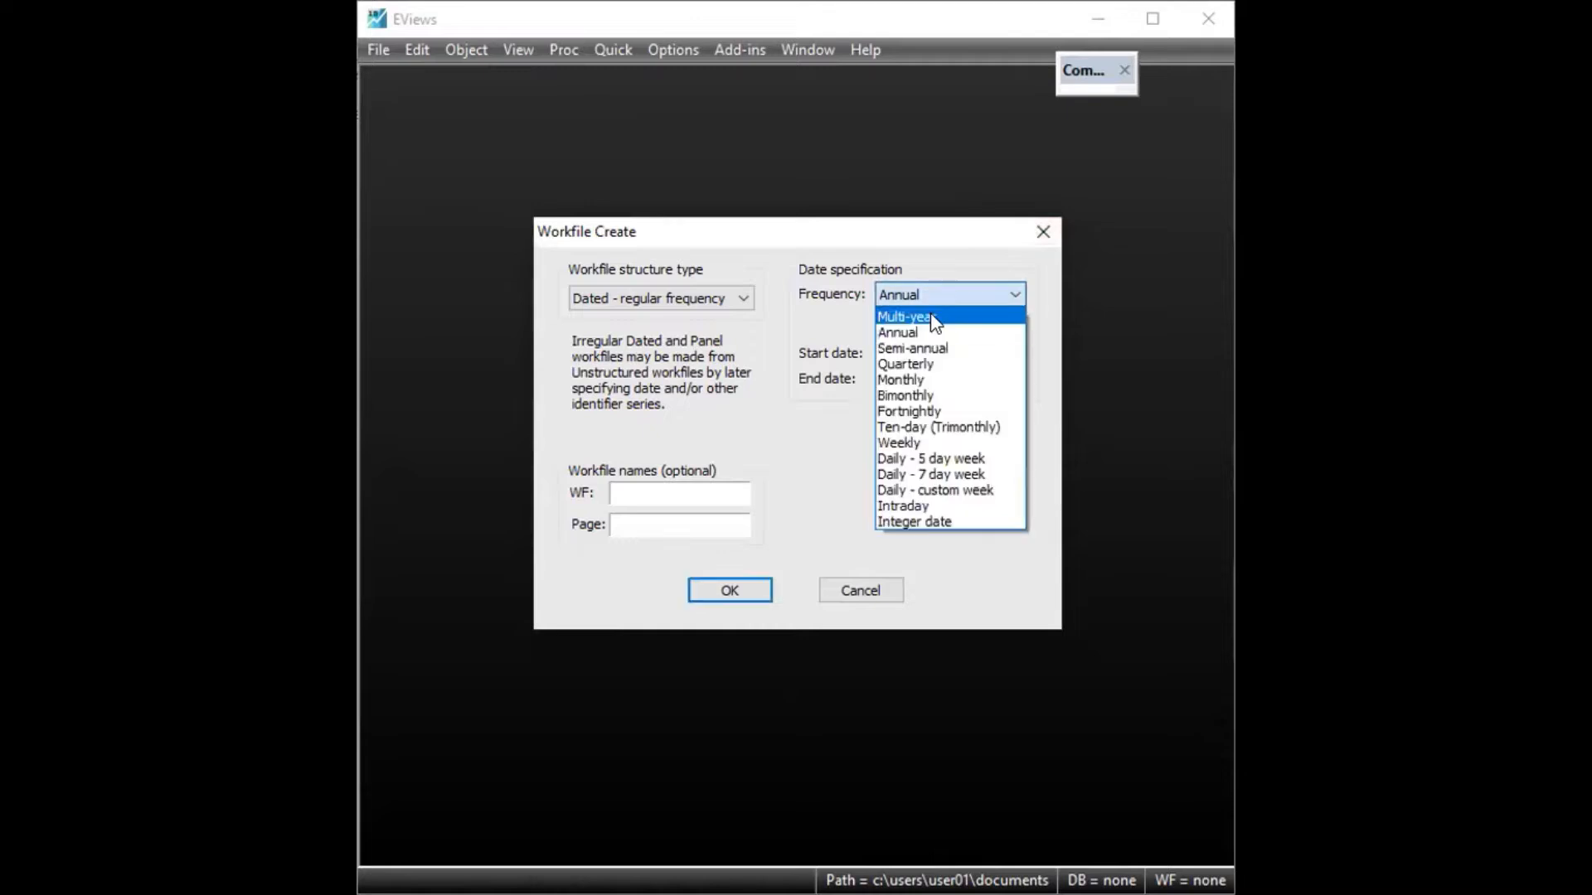
pyautogui.click(933, 379)
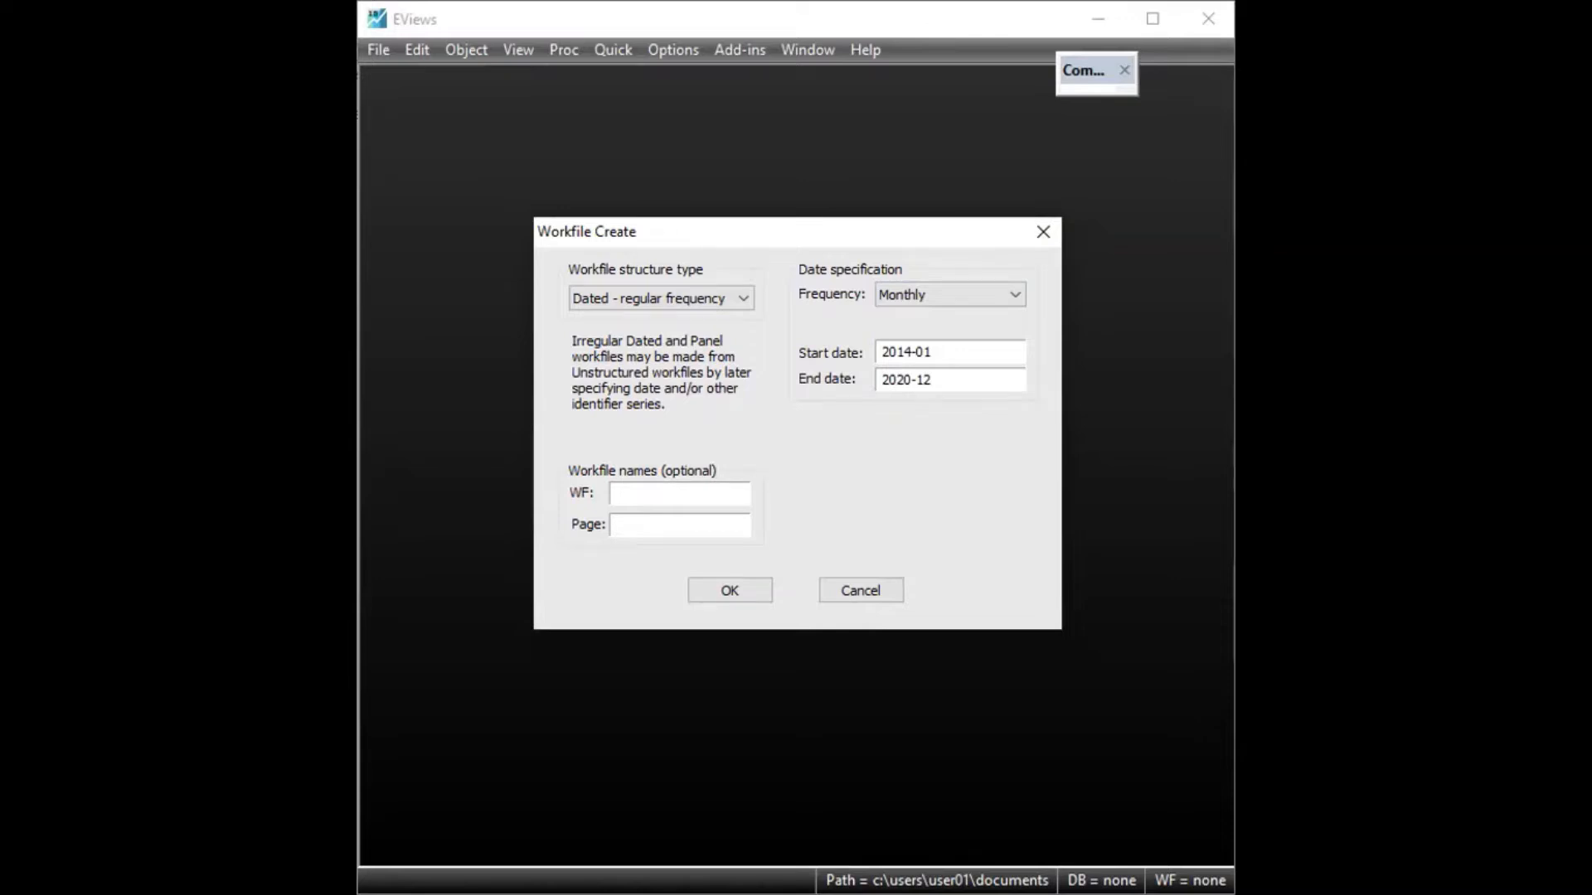
pyautogui.click(730, 591)
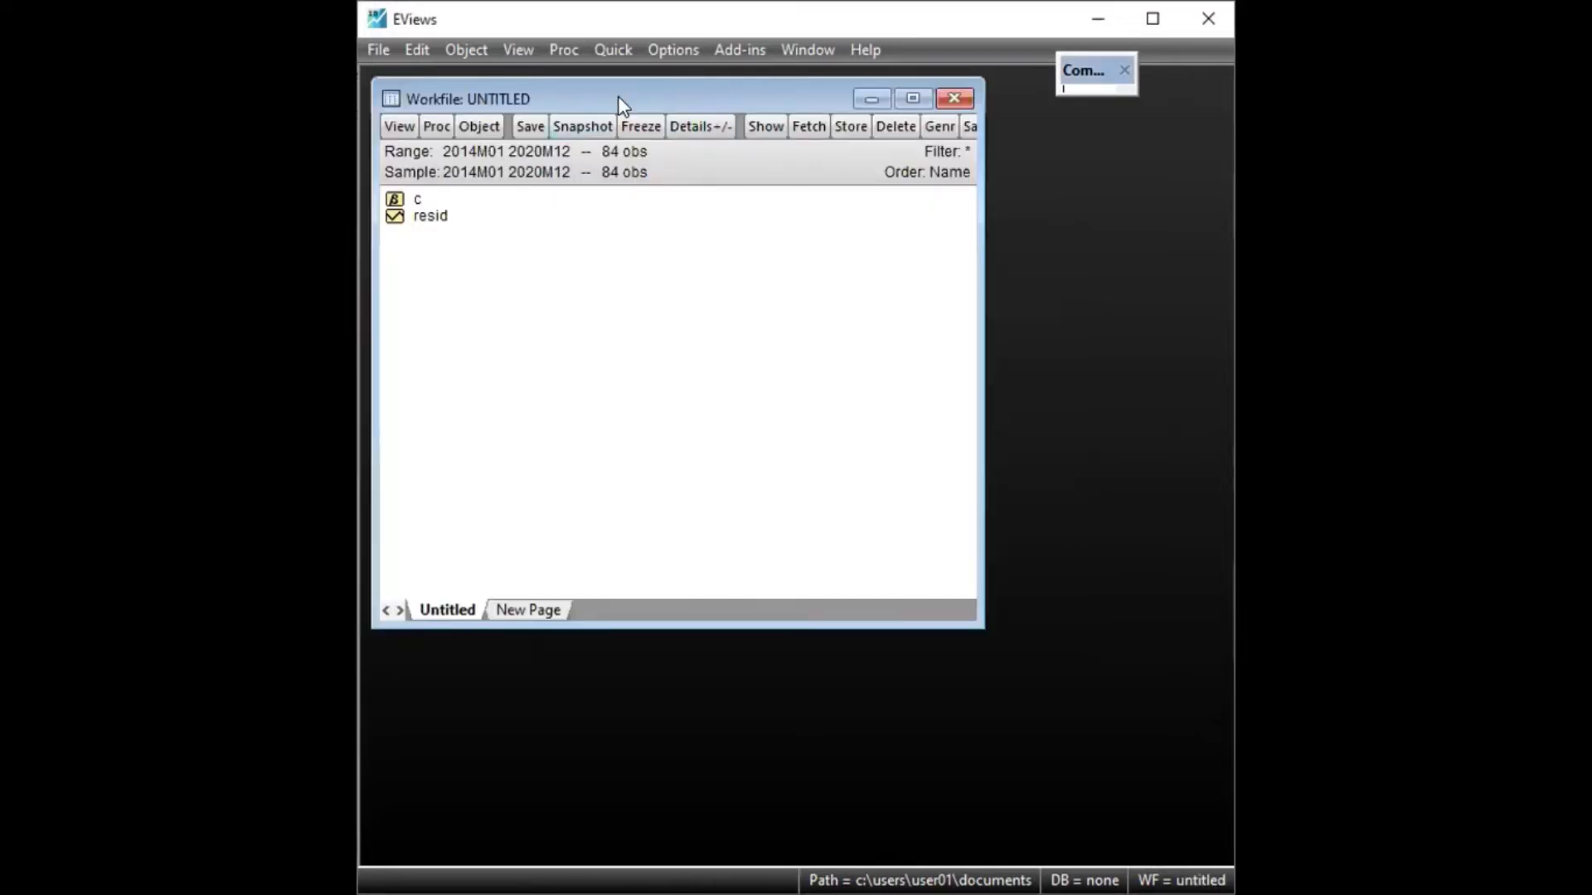
# Open an empty group spreadsheet in the new workfile for entering series data
pyautogui.moveTo(643, 96); pyautogui.dragTo(724, 147)
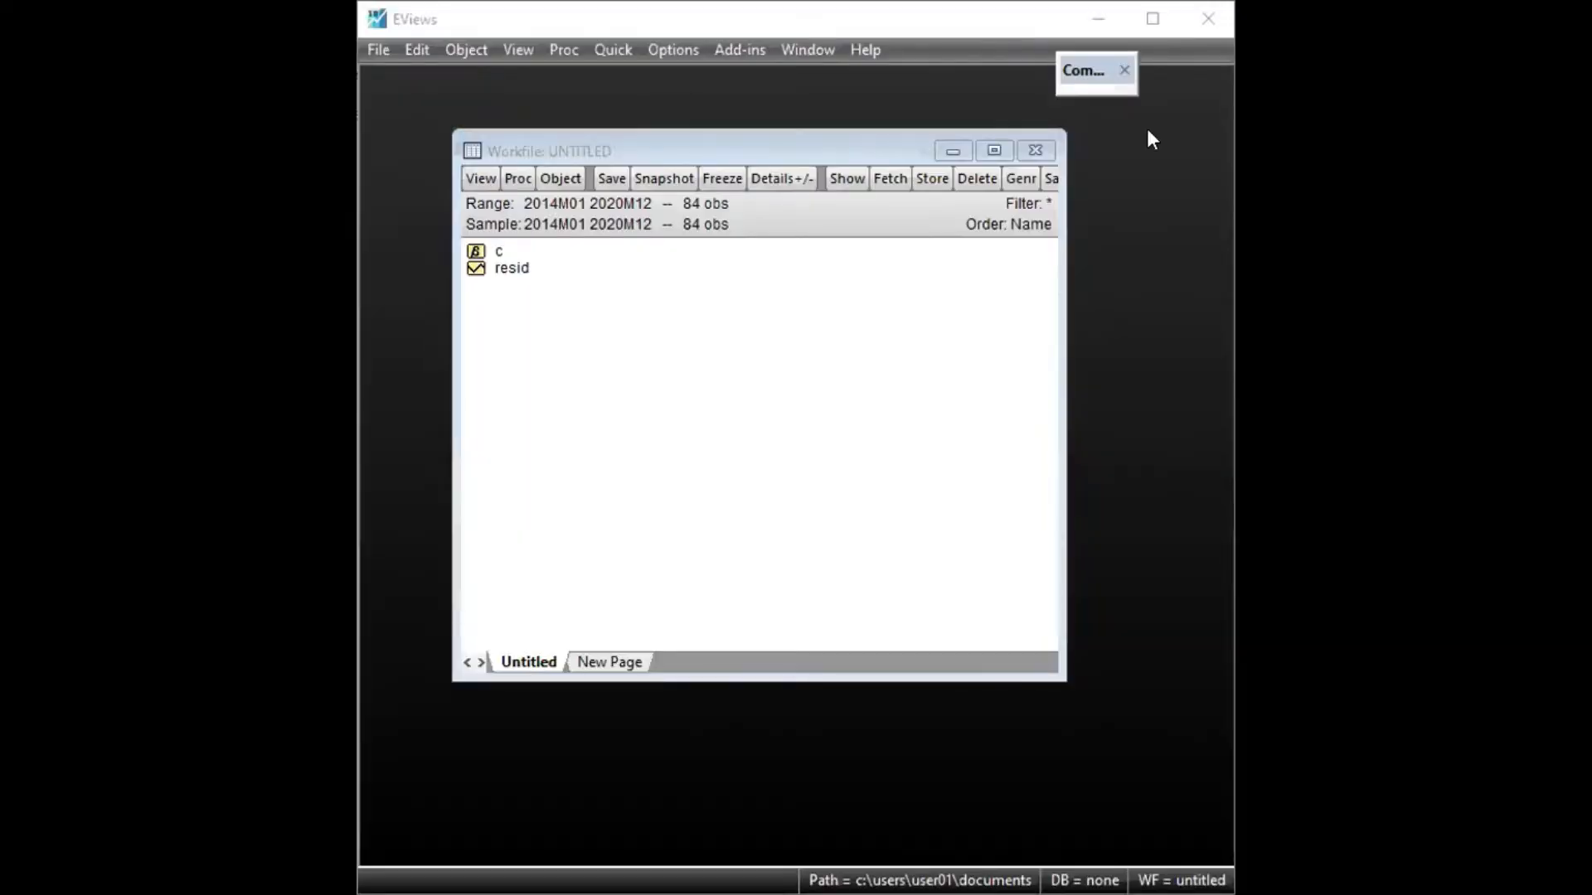
pyautogui.click(613, 50)
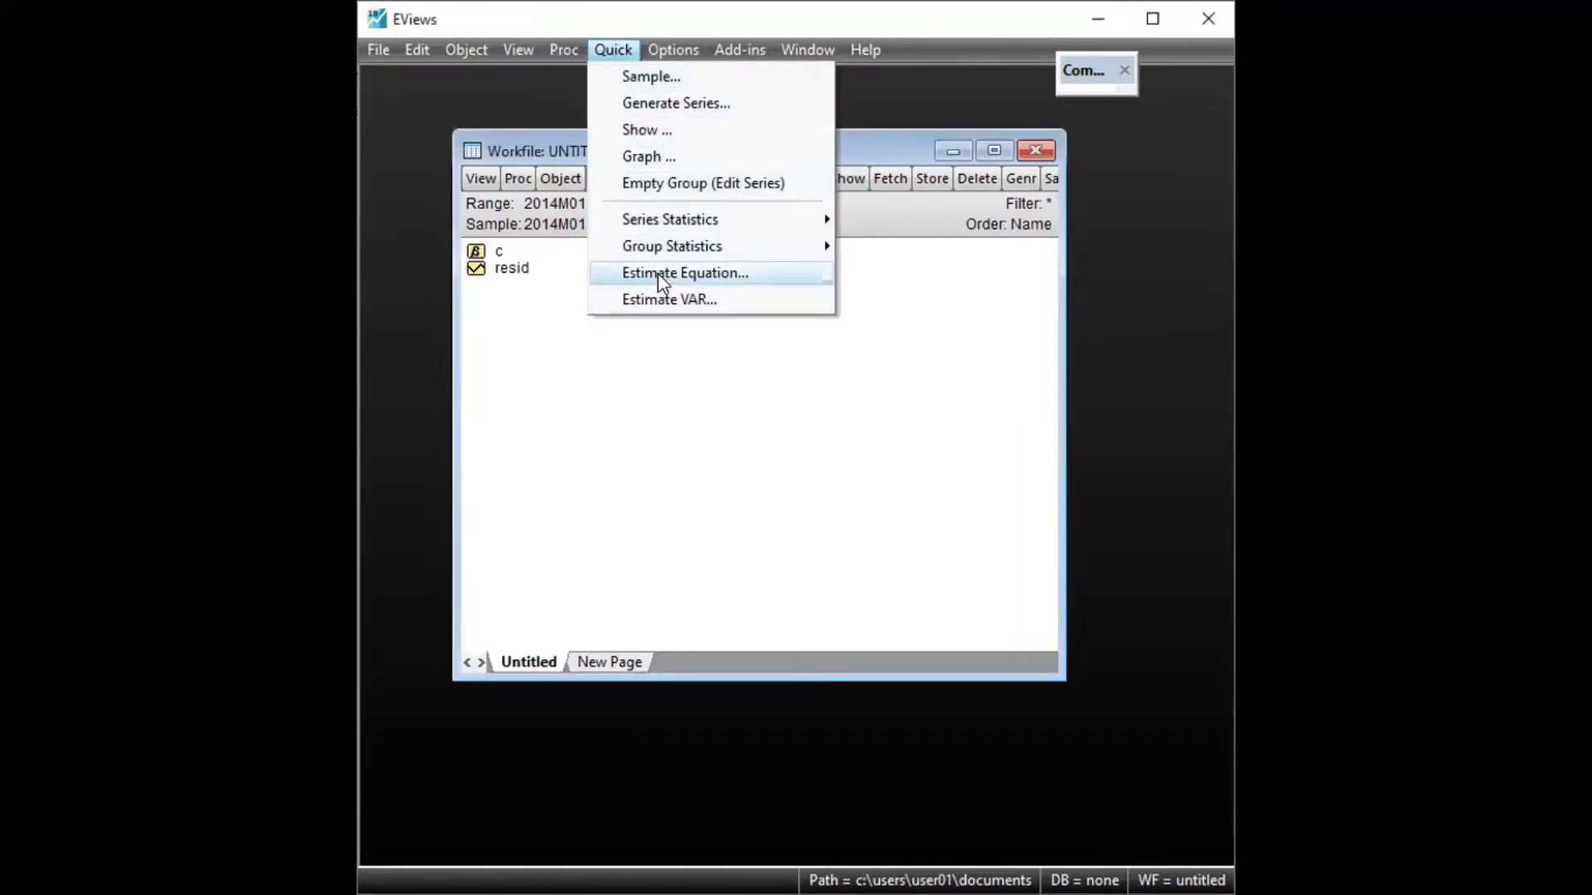
pyautogui.click(674, 182)
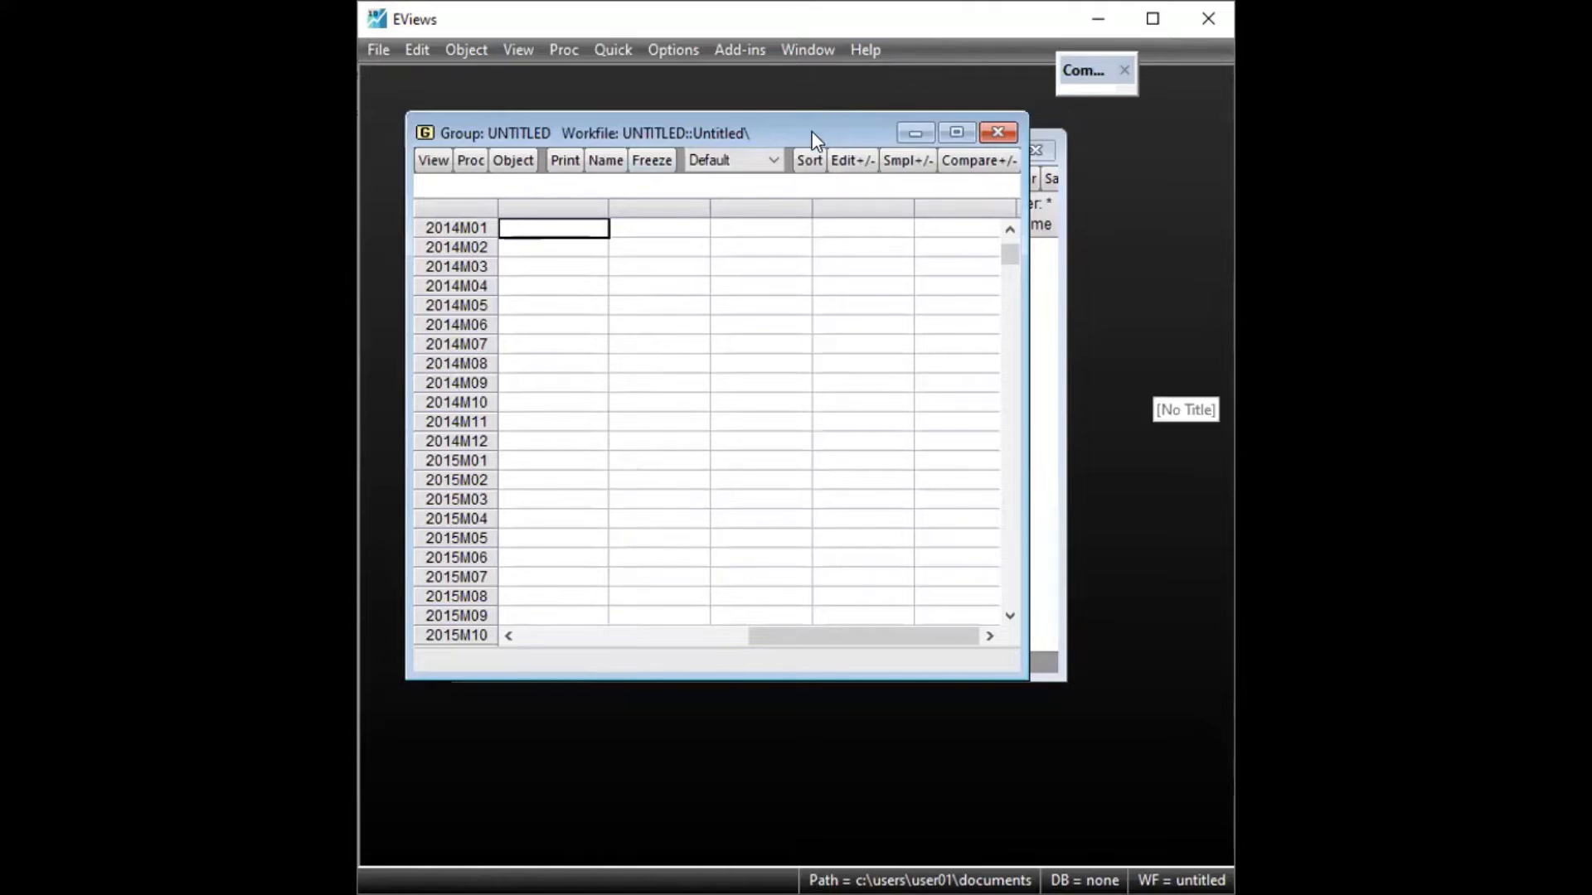
pyautogui.moveTo(813, 139); pyautogui.dragTo(844, 129)
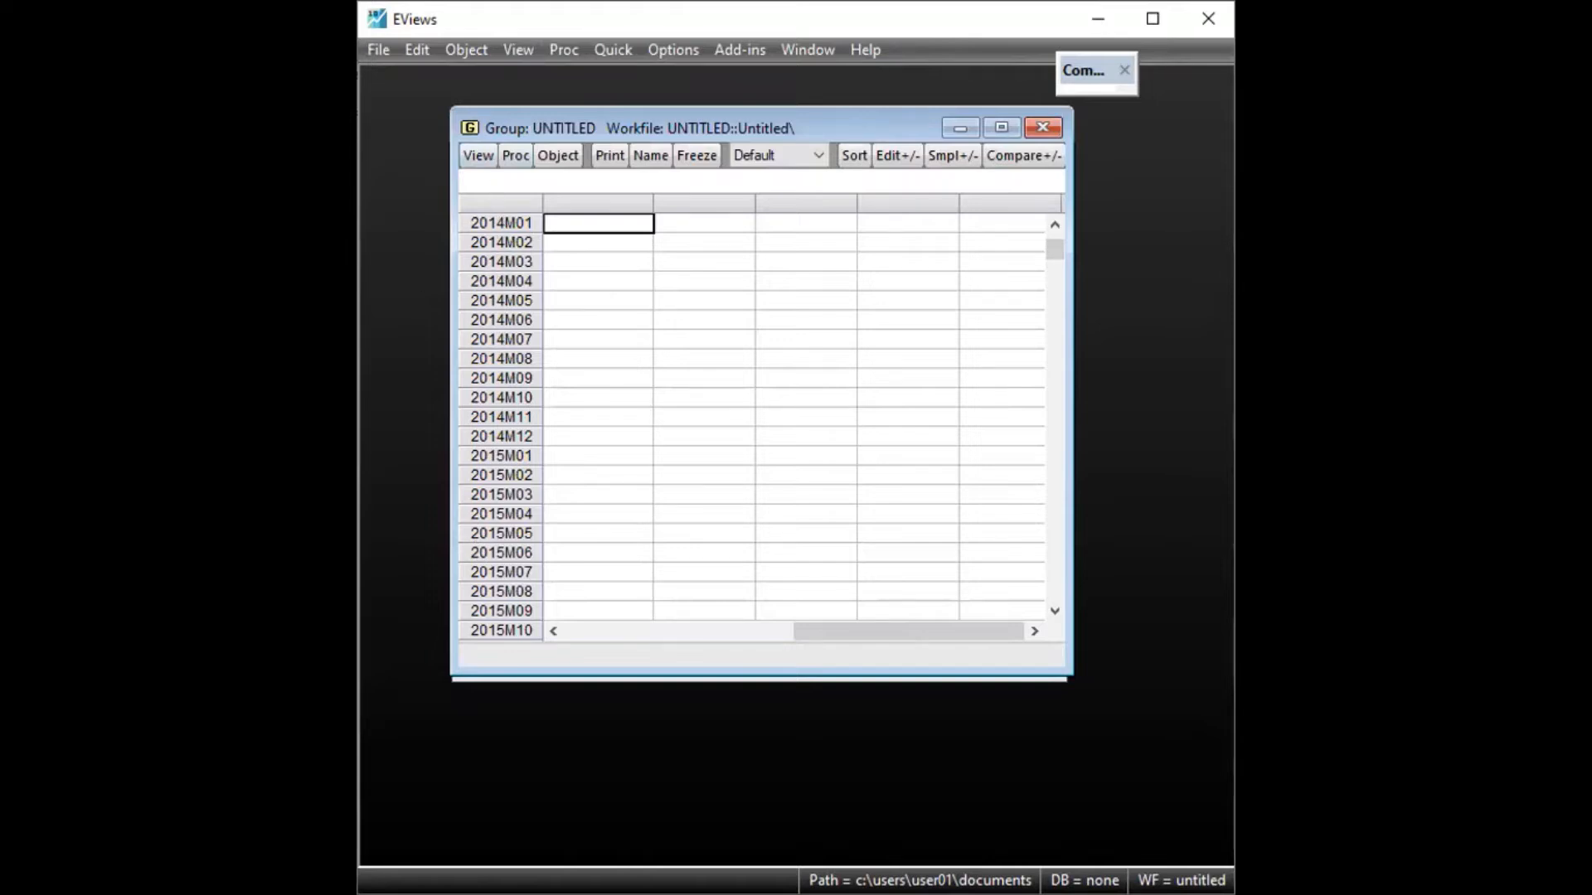
# Switch to the Excel data workbook and copy the SP, EXA and CPI columns with their headers, range C1:E85
pyautogui.hotkey('alt', 'Tab')
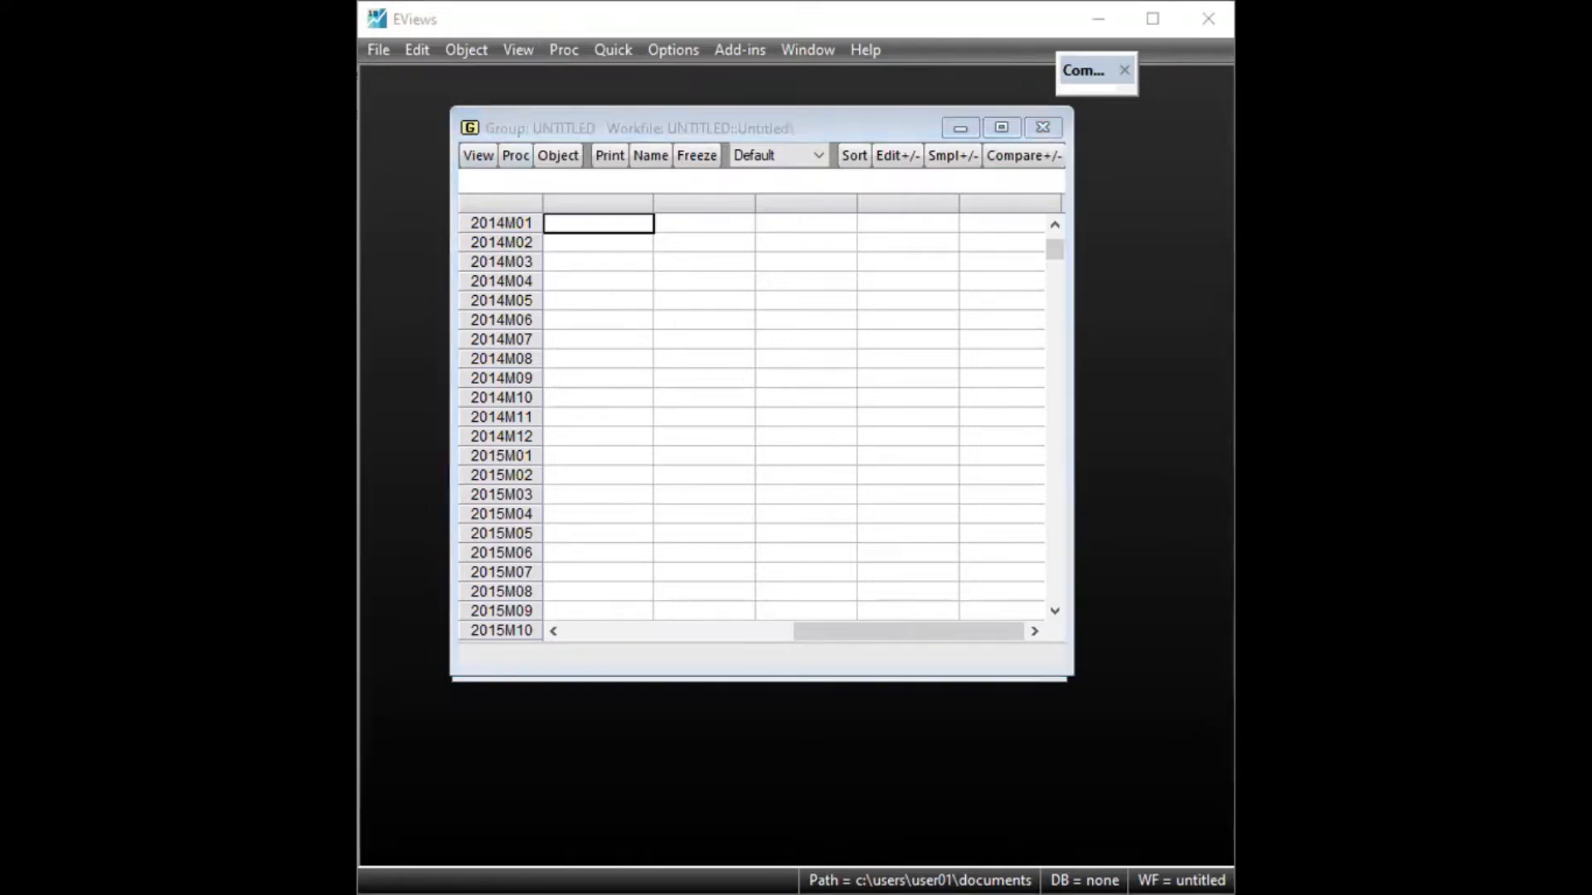
pyautogui.scroll(1, 640, 340)
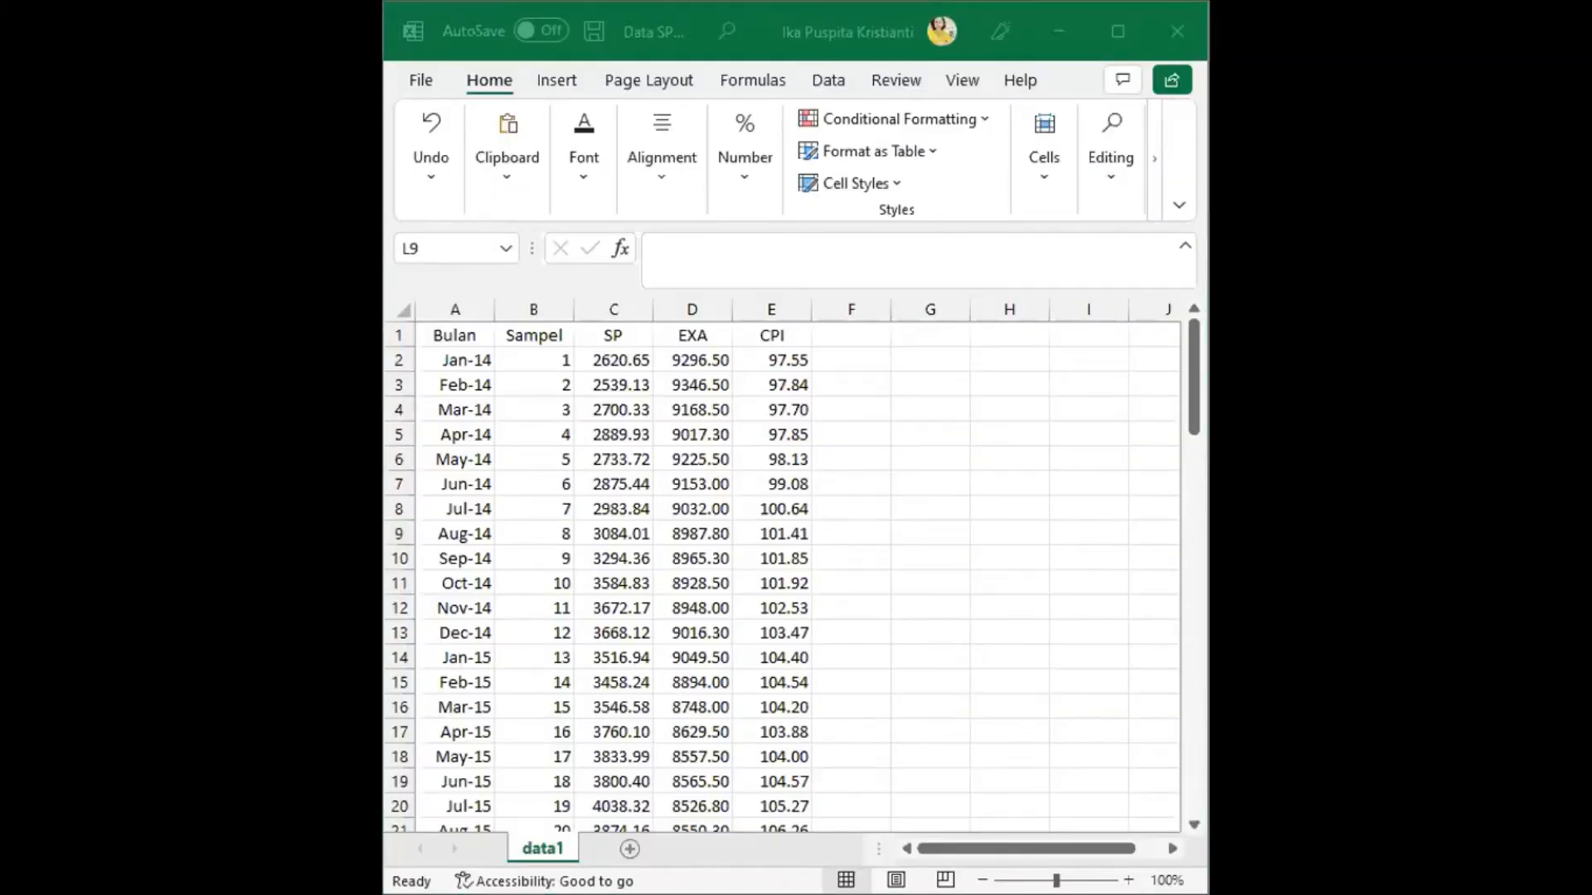
pyautogui.click(616, 330)
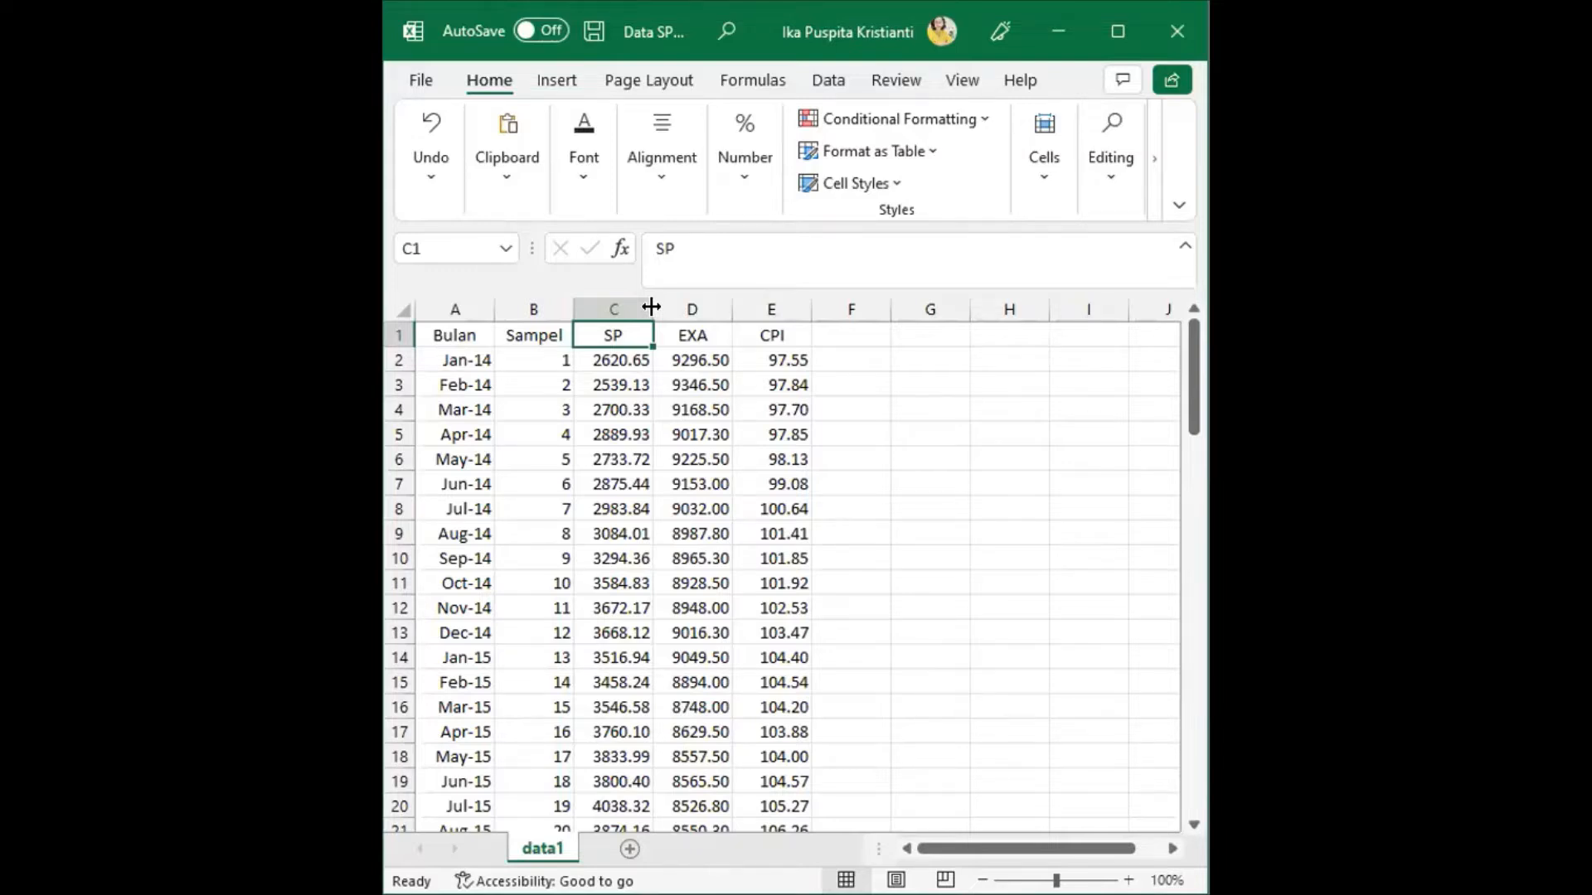
pyautogui.hotkey('ctrl', 'shift', 'Down')
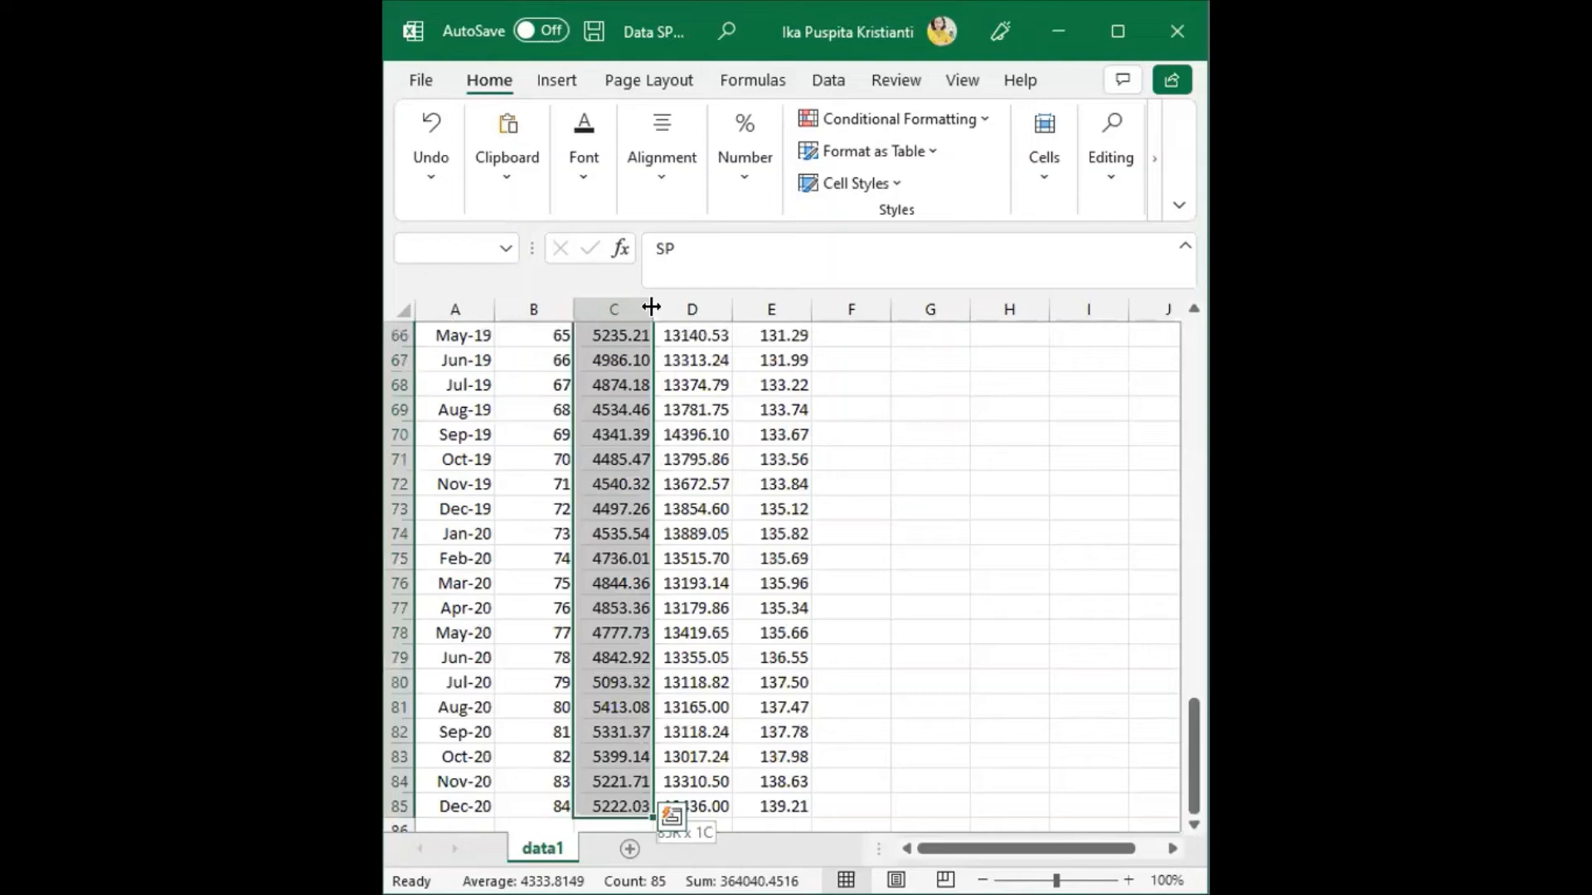
pyautogui.hotkey('ctrl', 'shift', 'Right')
pyautogui.scroll(-3, 912, 531)
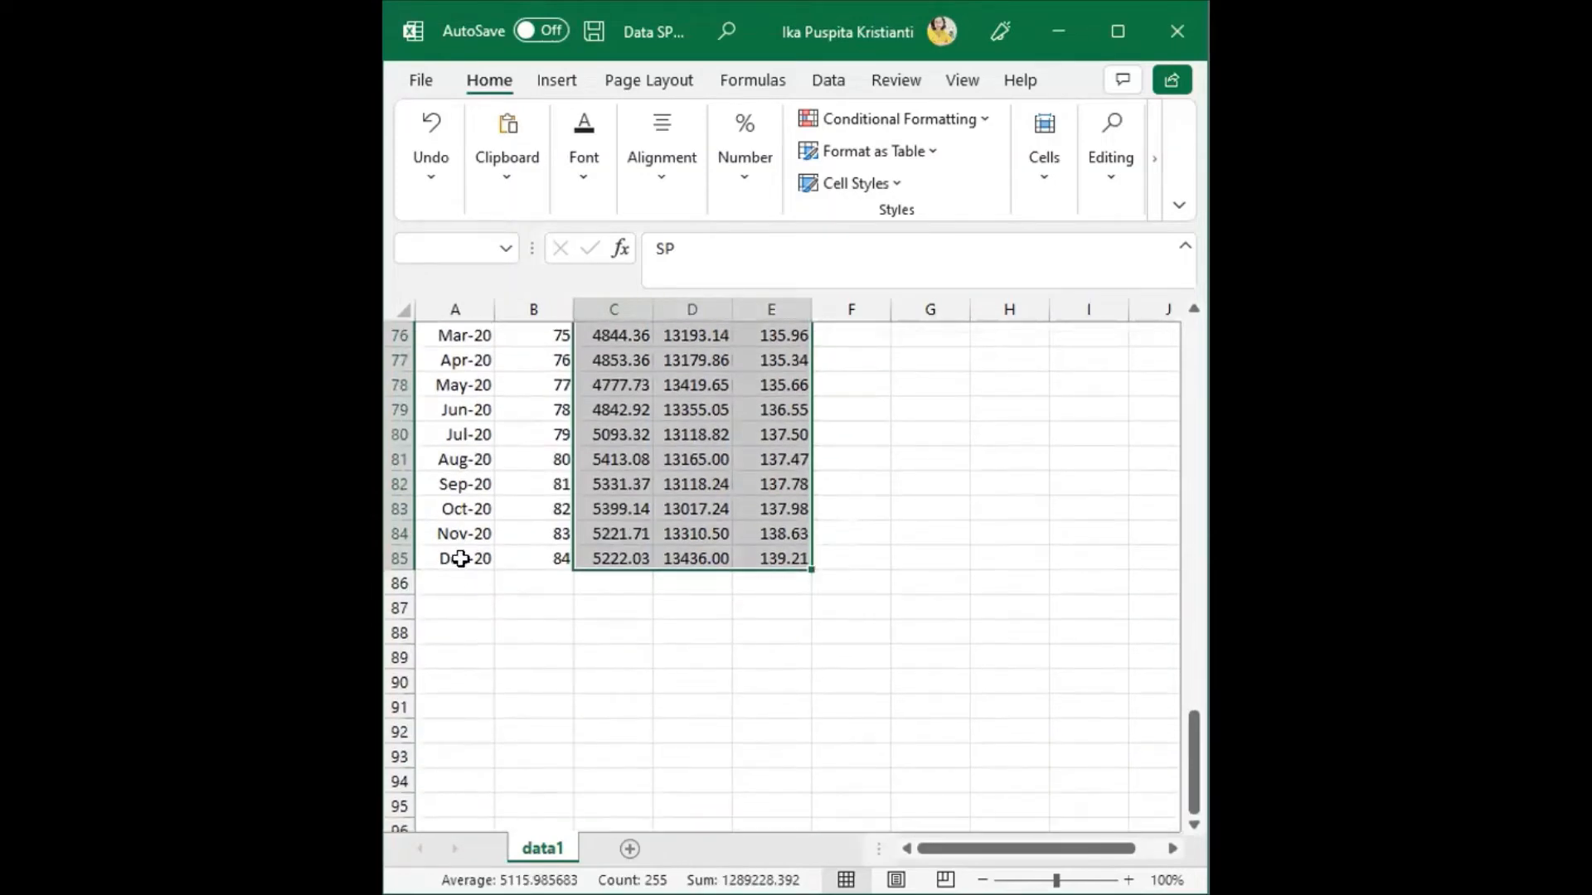
pyautogui.scroll(14, 645, 567)
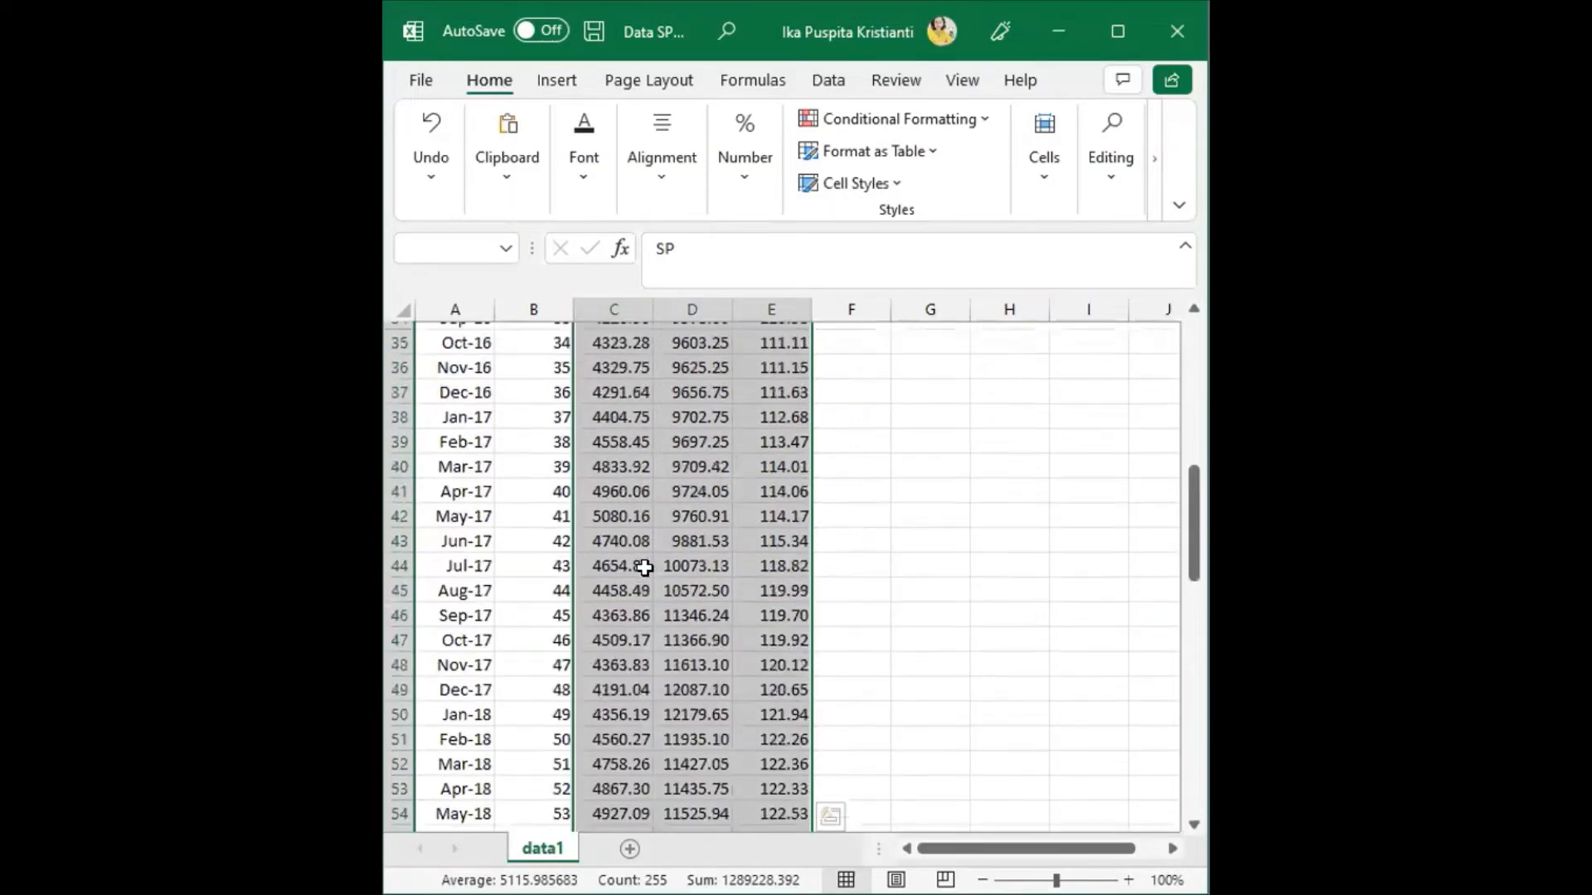
pyautogui.scroll(11, 645, 567)
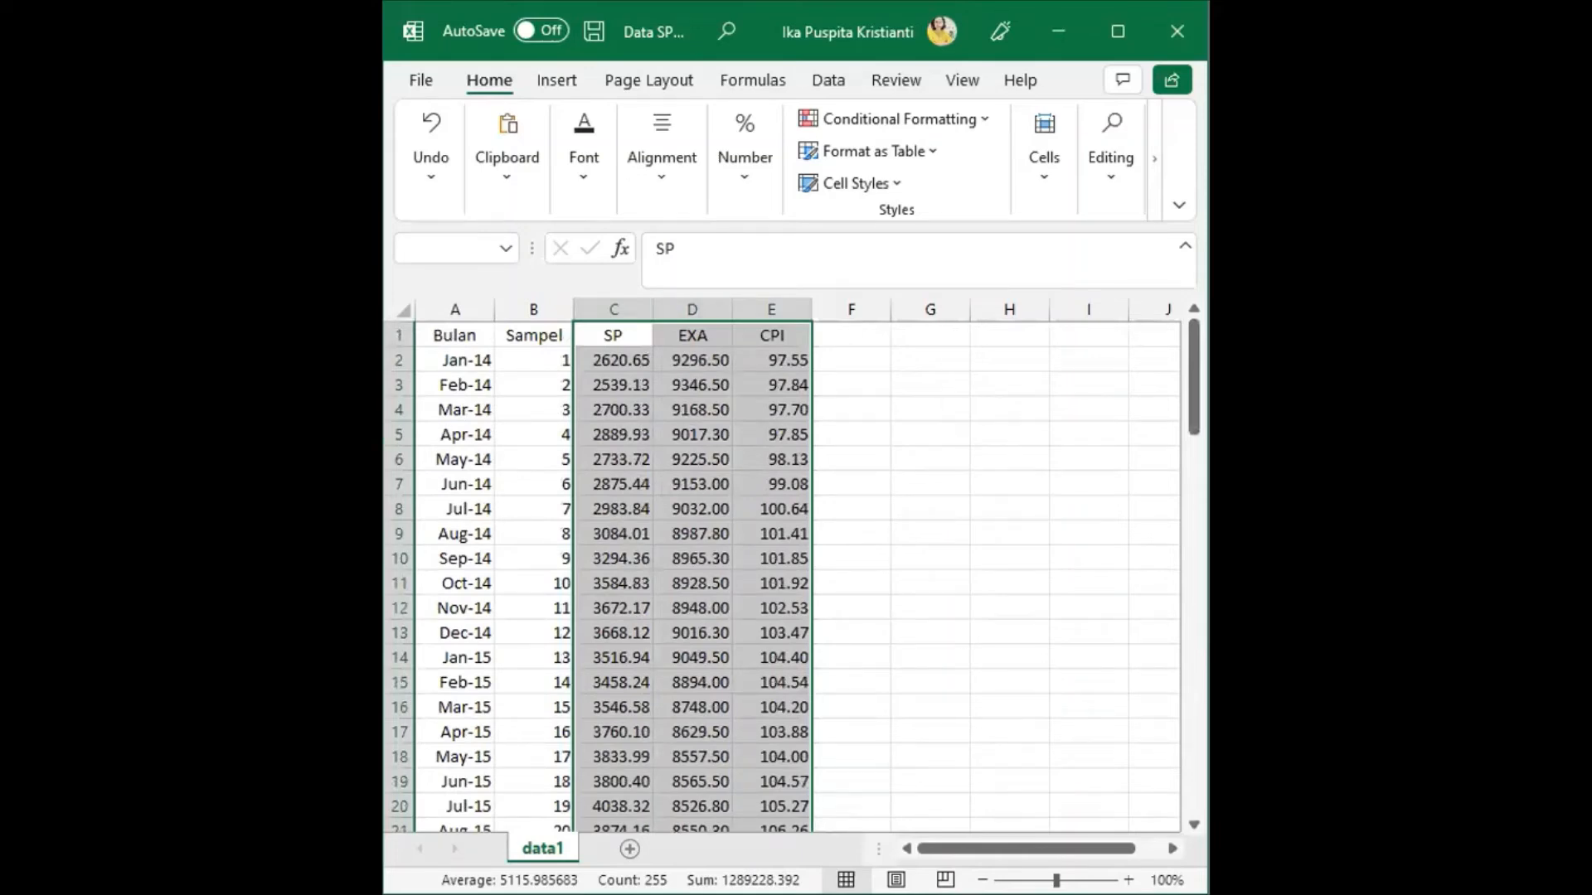
pyautogui.hotkey('alt', 'Tab')
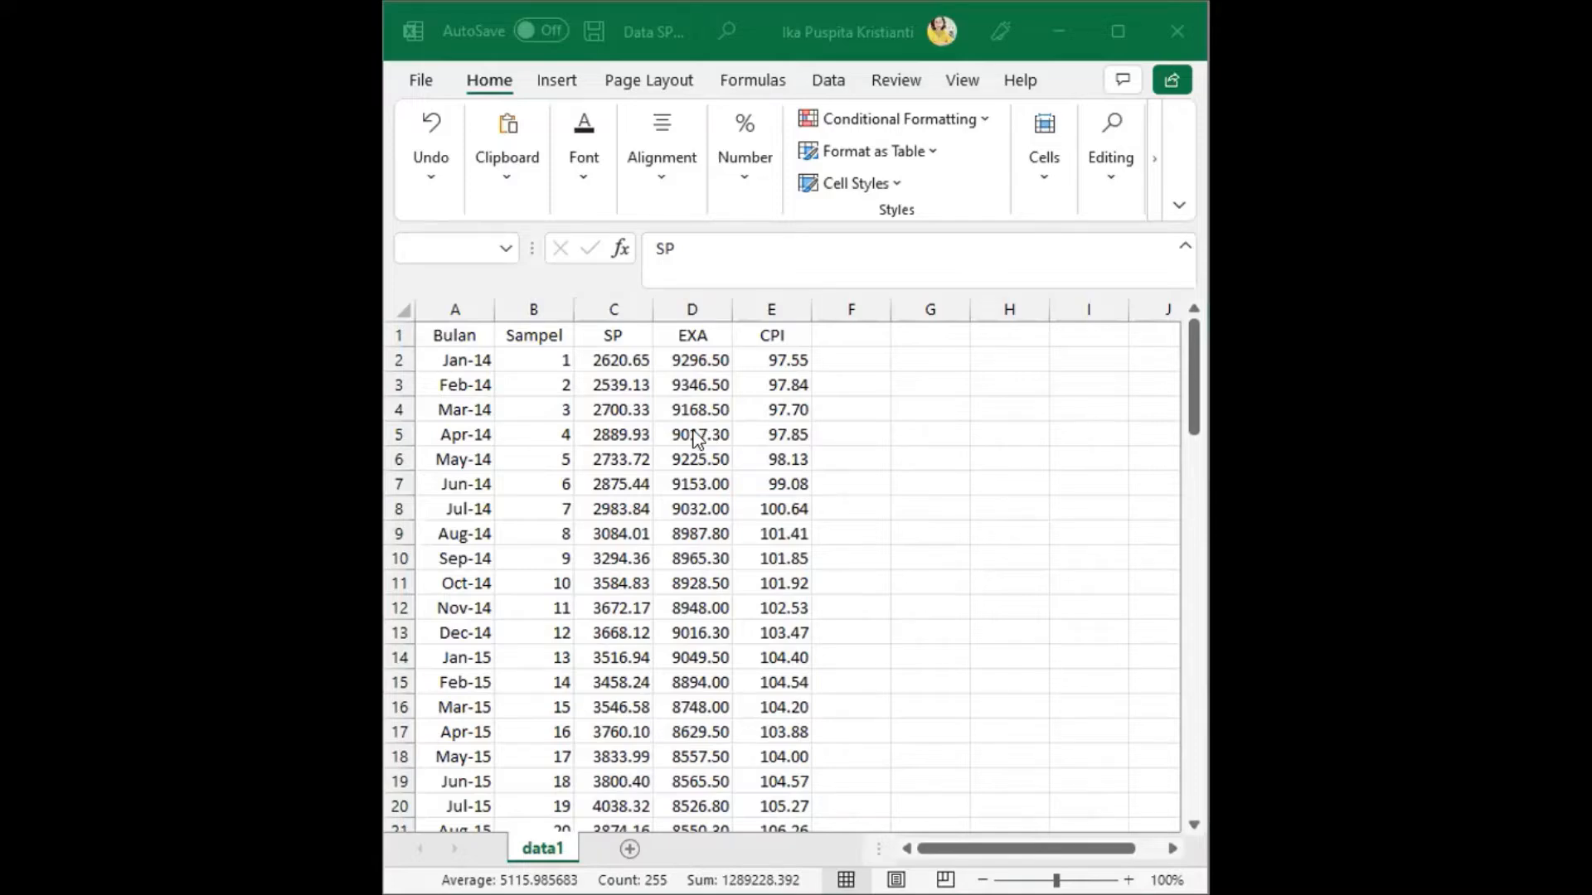
pyautogui.hotkey('alt', 'Tab')
pyautogui.rightClick(769, 362)
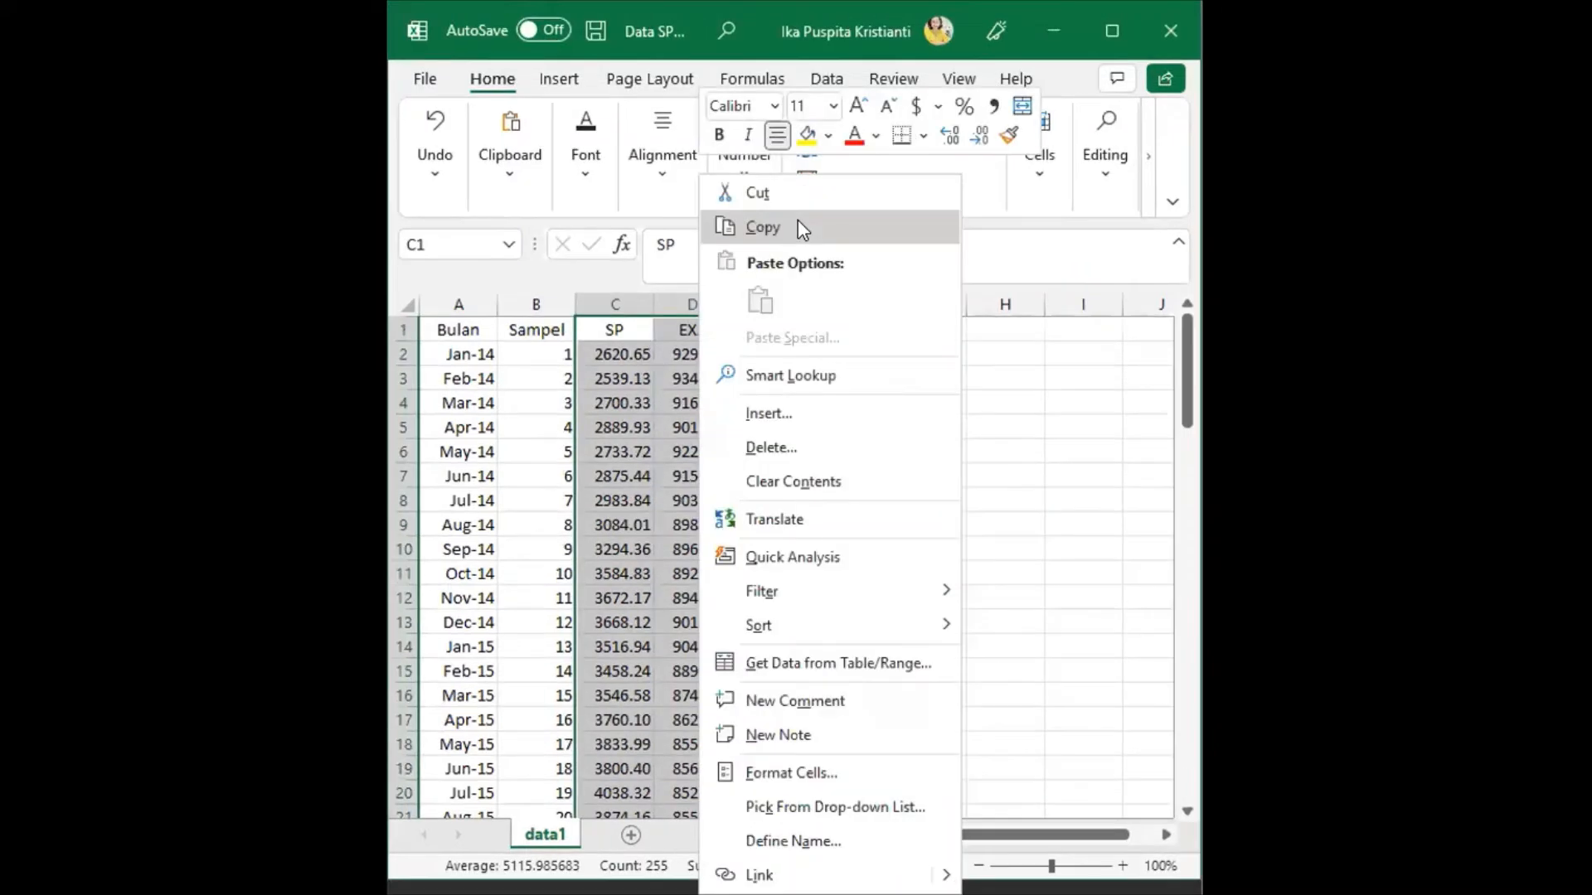
pyautogui.click(799, 224)
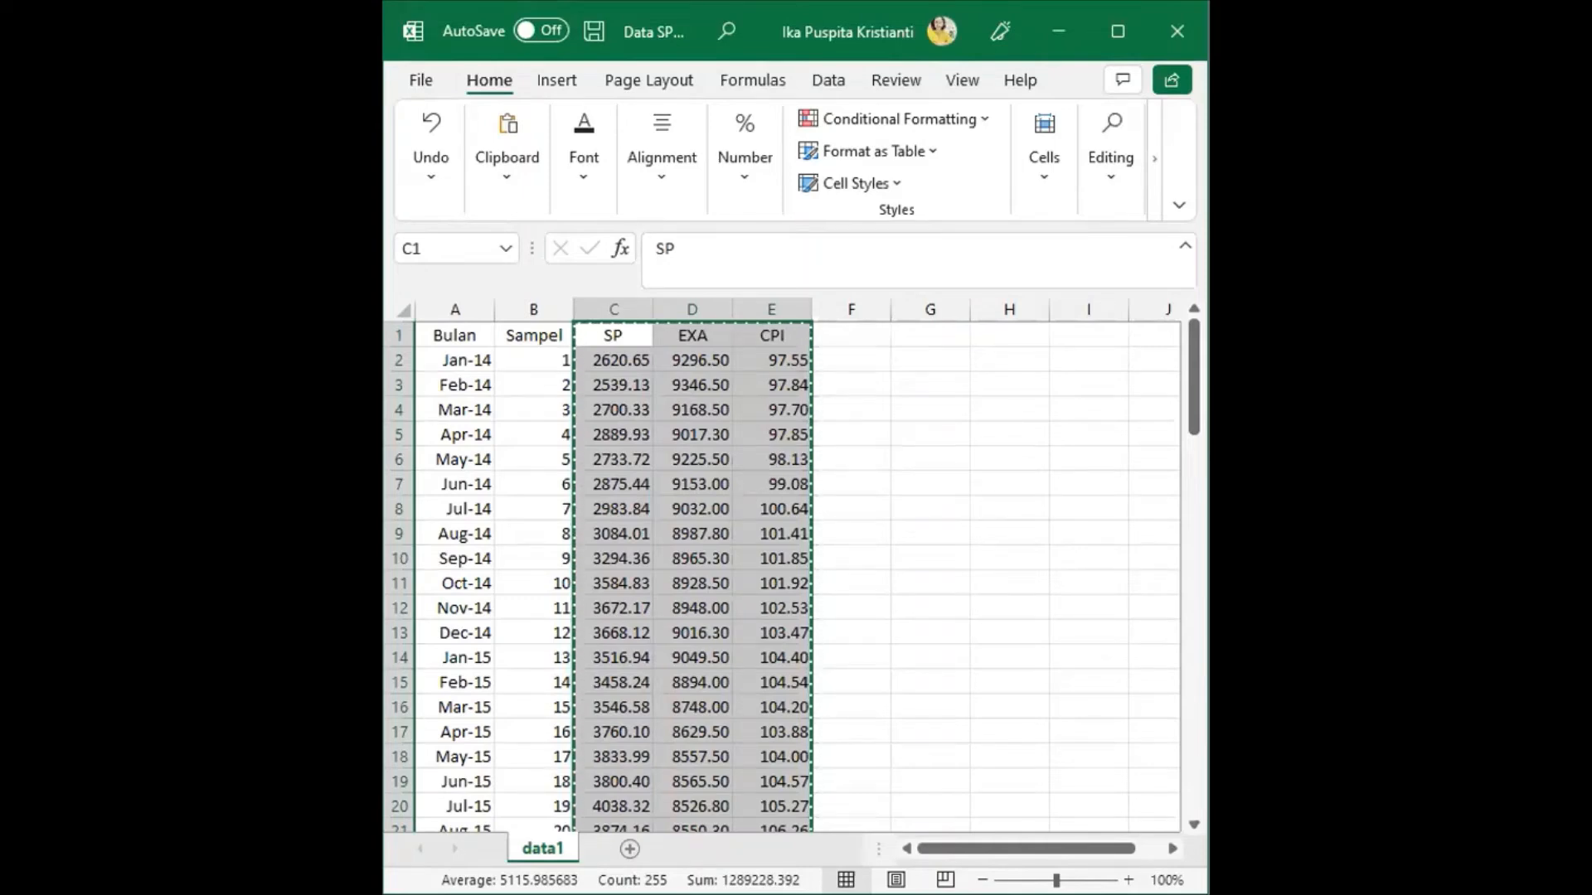
# Switch back to EViews and paste the copied data into the group, starting at the first column's series-name cell above 2014M01
pyautogui.hotkey('alt', 'Tab')
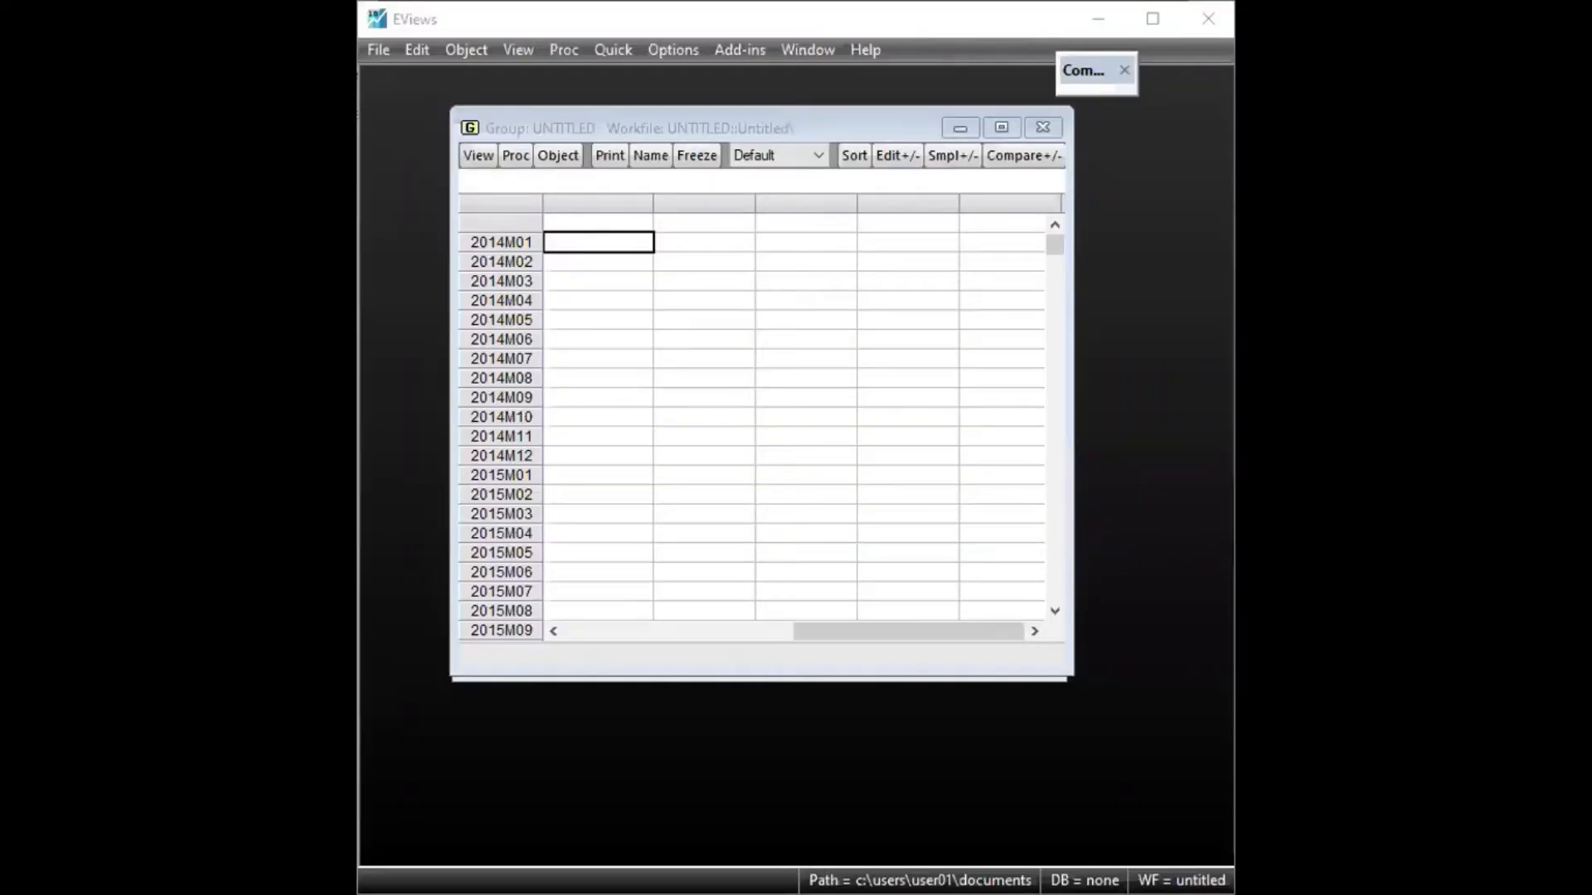
pyautogui.click(582, 212)
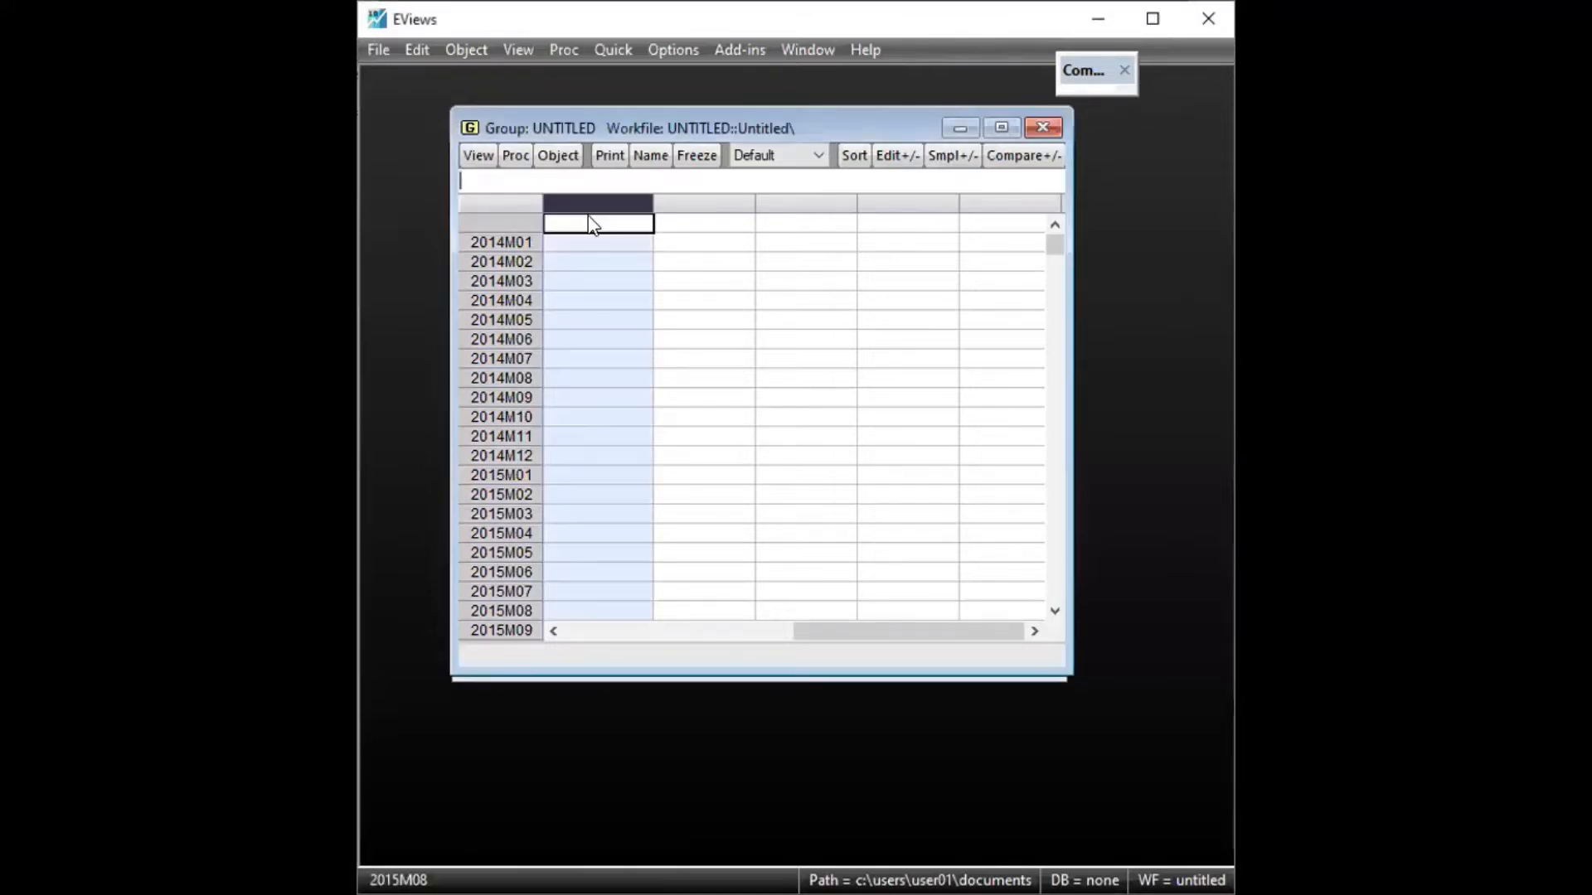
pyautogui.click(589, 220)
pyautogui.rightClick(591, 224)
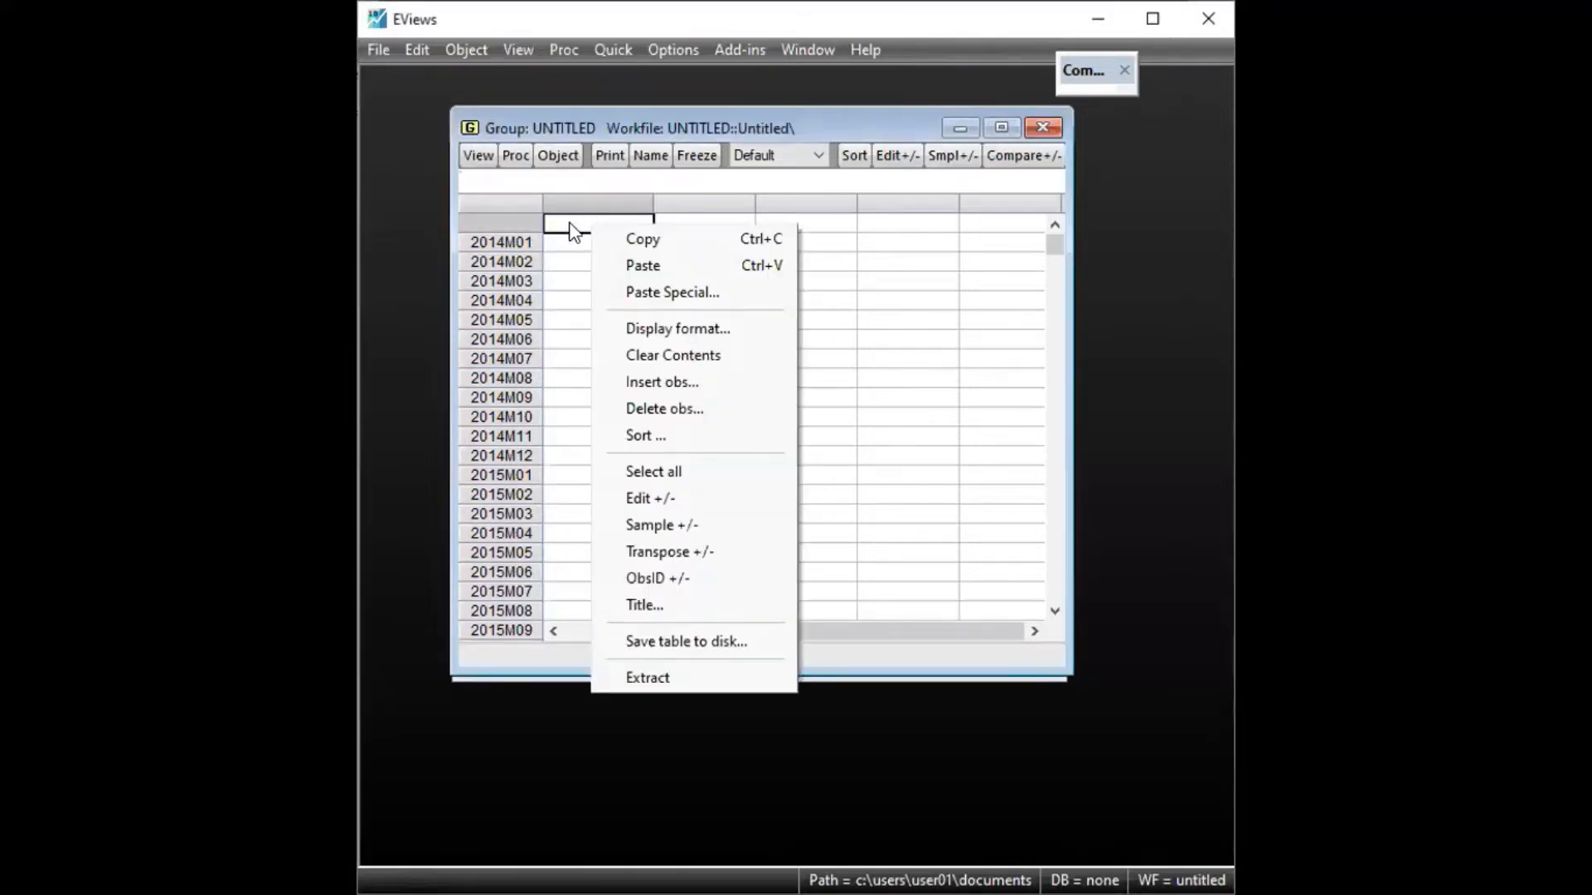
pyautogui.click(573, 225)
pyautogui.rightClick(586, 229)
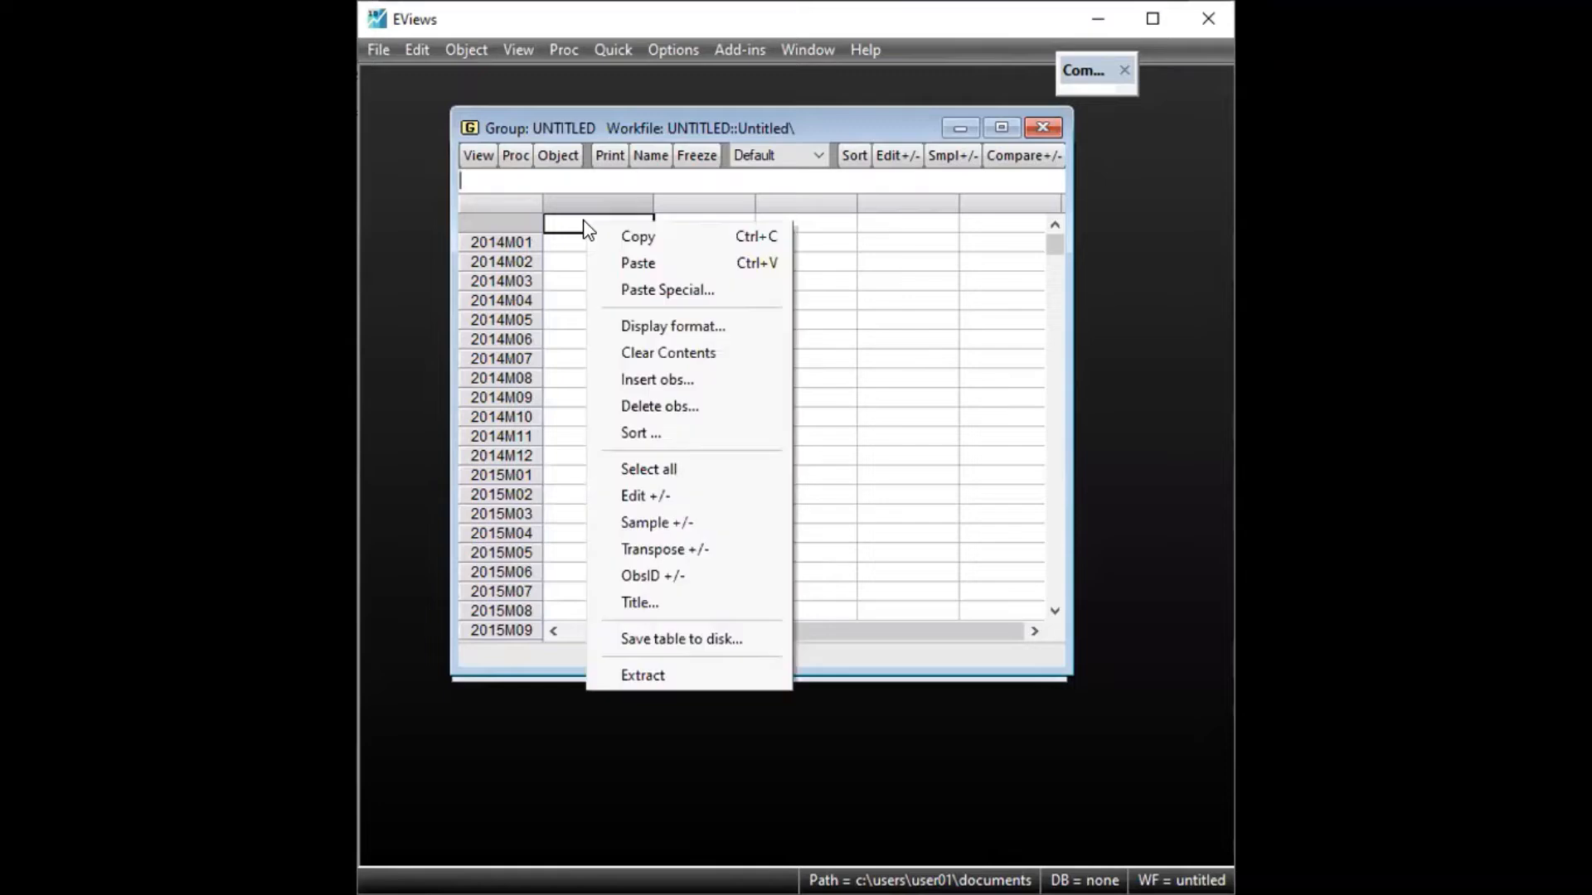
pyautogui.click(634, 262)
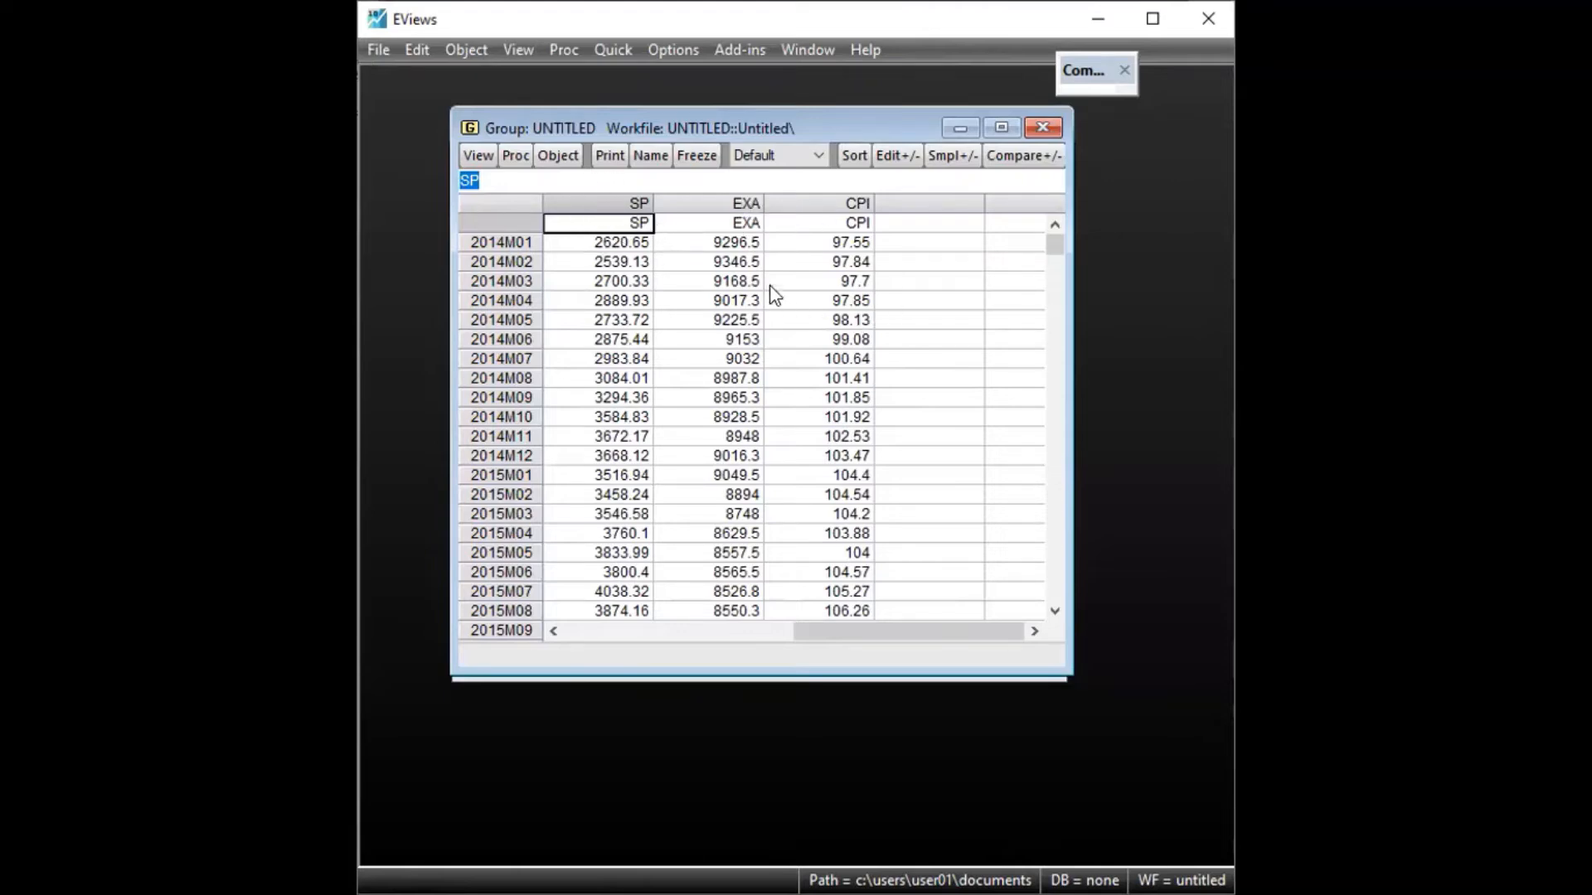
# Make an equation from the group and estimate it as sp exa cpi c by Least Squares over the sample 2014m01 2020m12
pyautogui.scroll(-20, 710, 345)
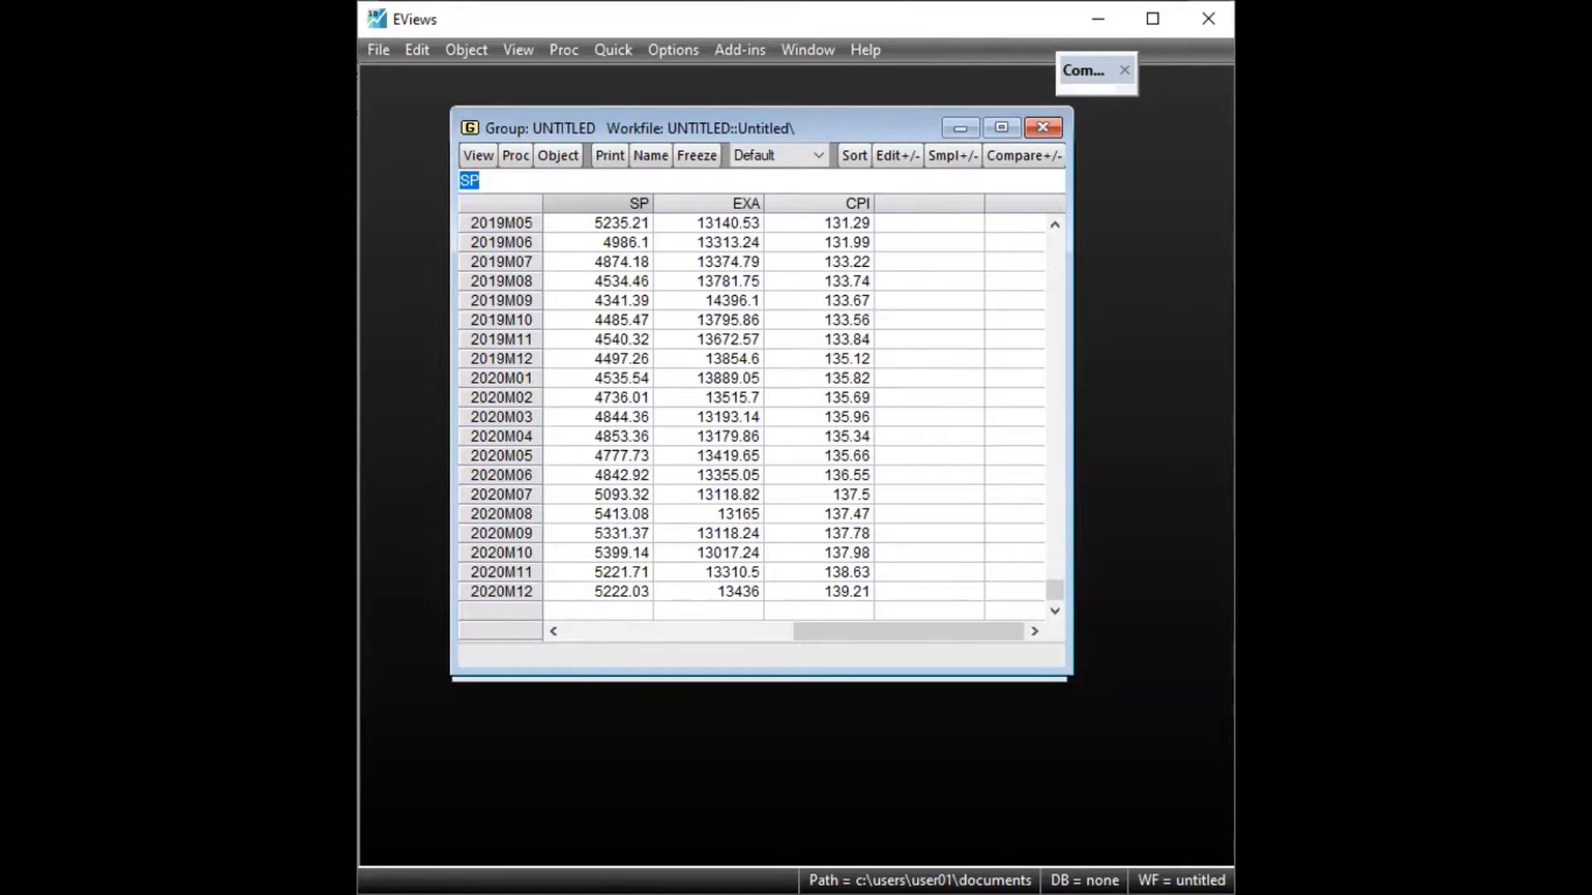
pyautogui.hotkey('alt', 'Tab')
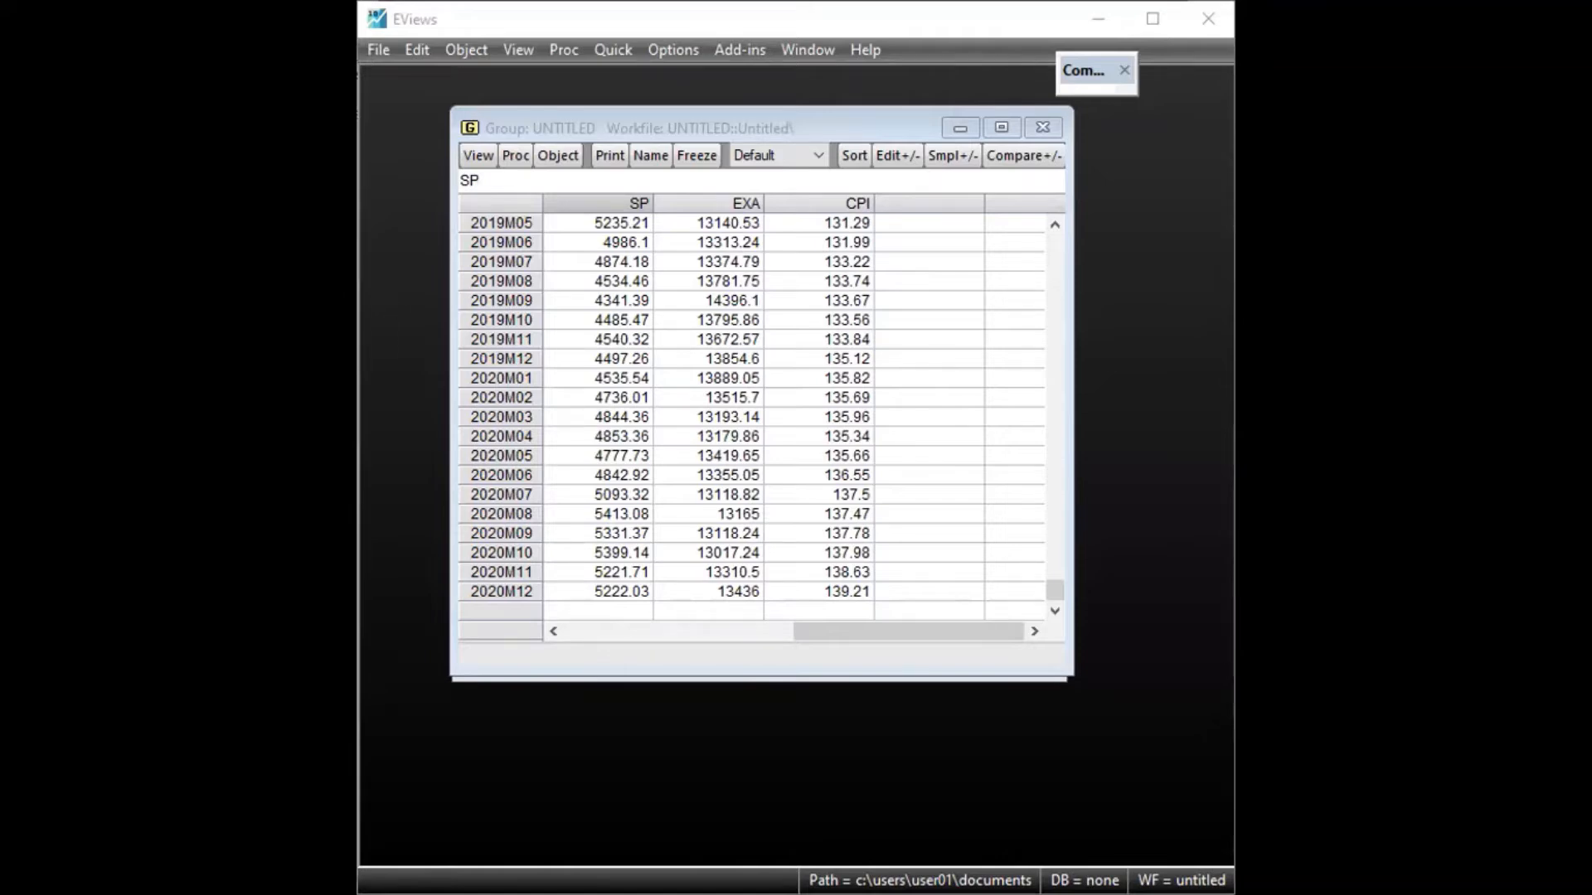
pyautogui.scroll(5, 788, 365)
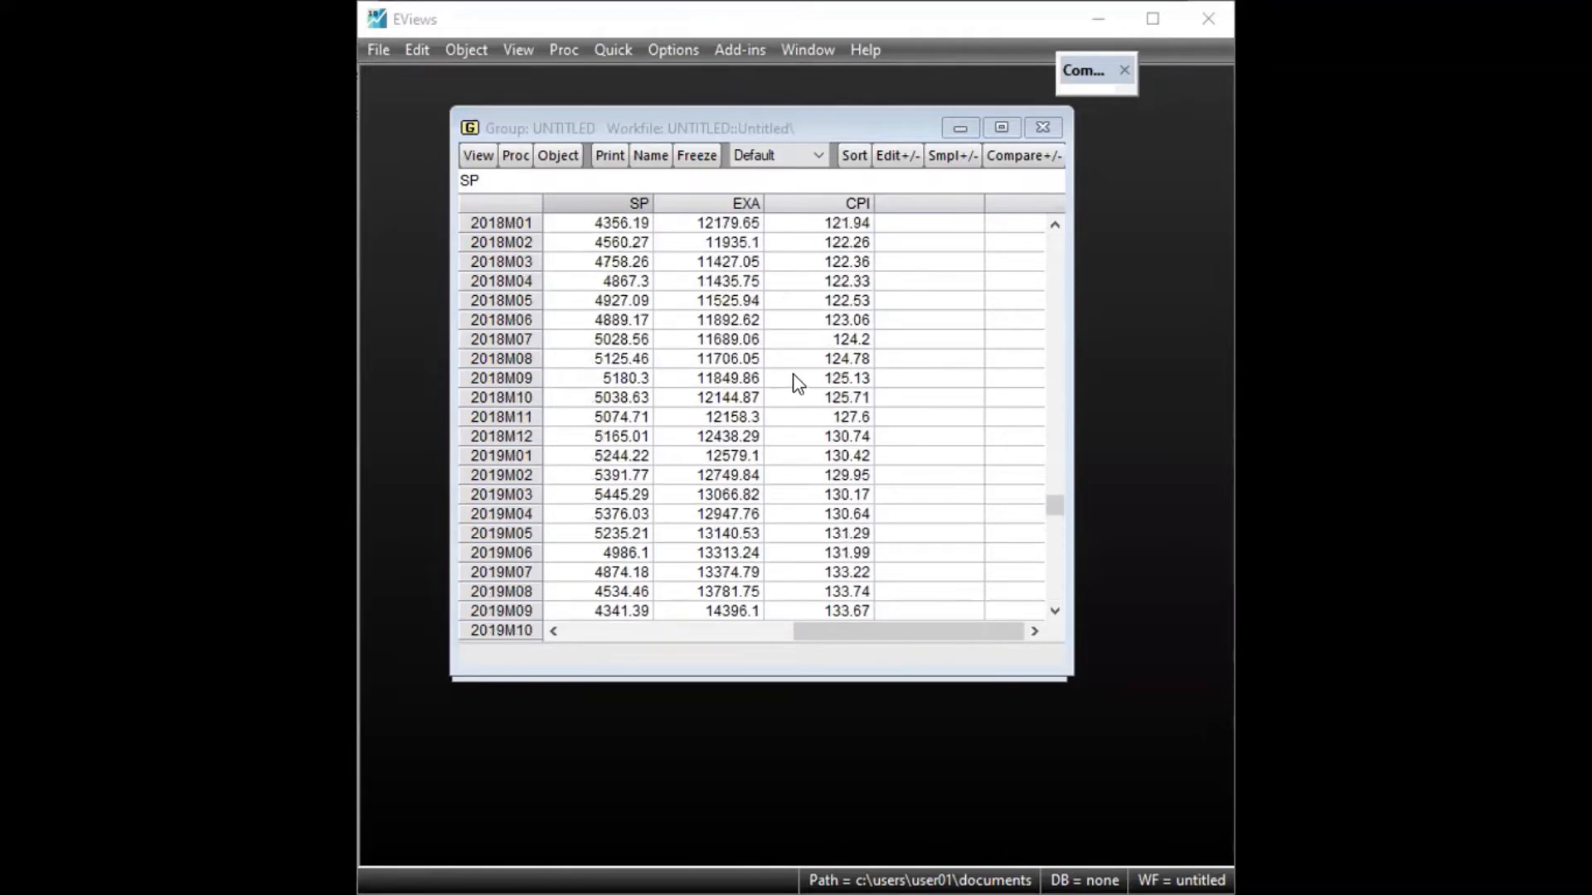
pyautogui.scroll(16, 795, 383)
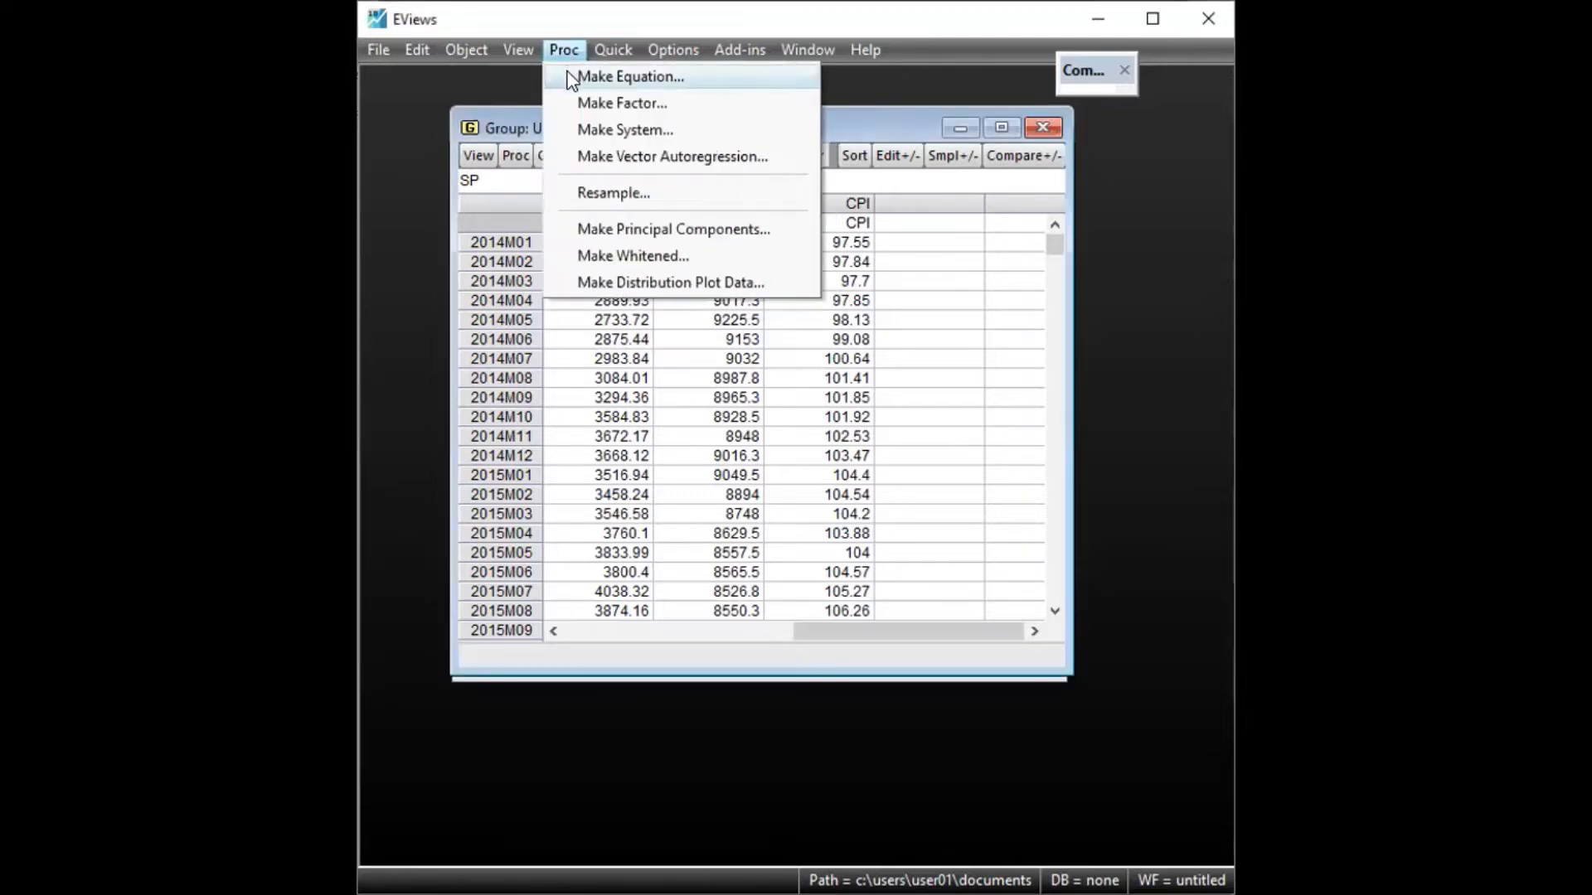
pyautogui.click(614, 76)
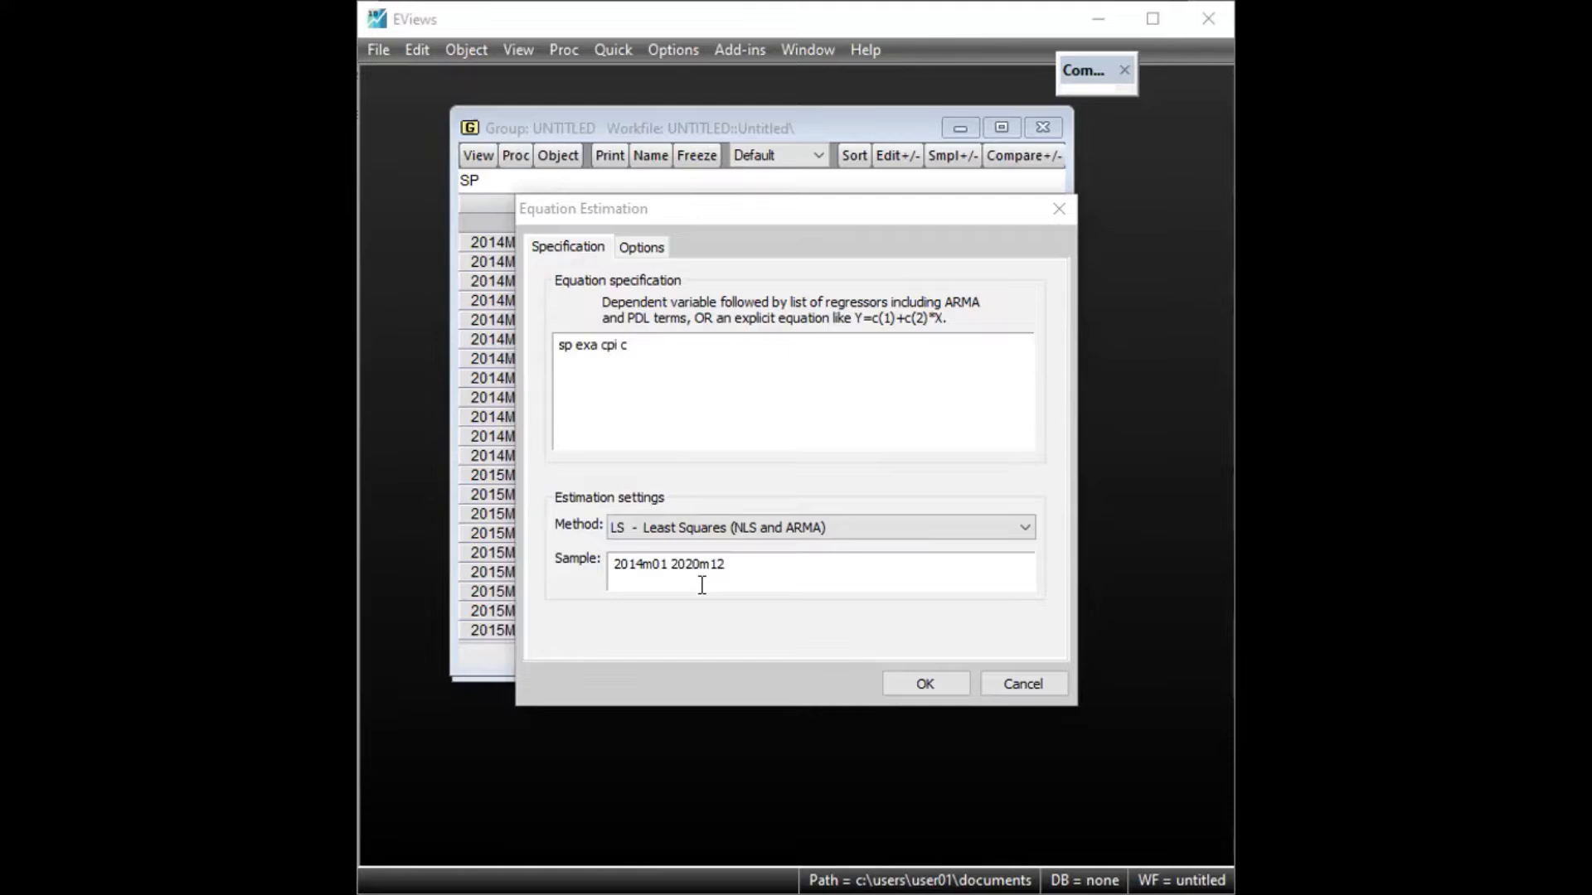
pyautogui.click(925, 683)
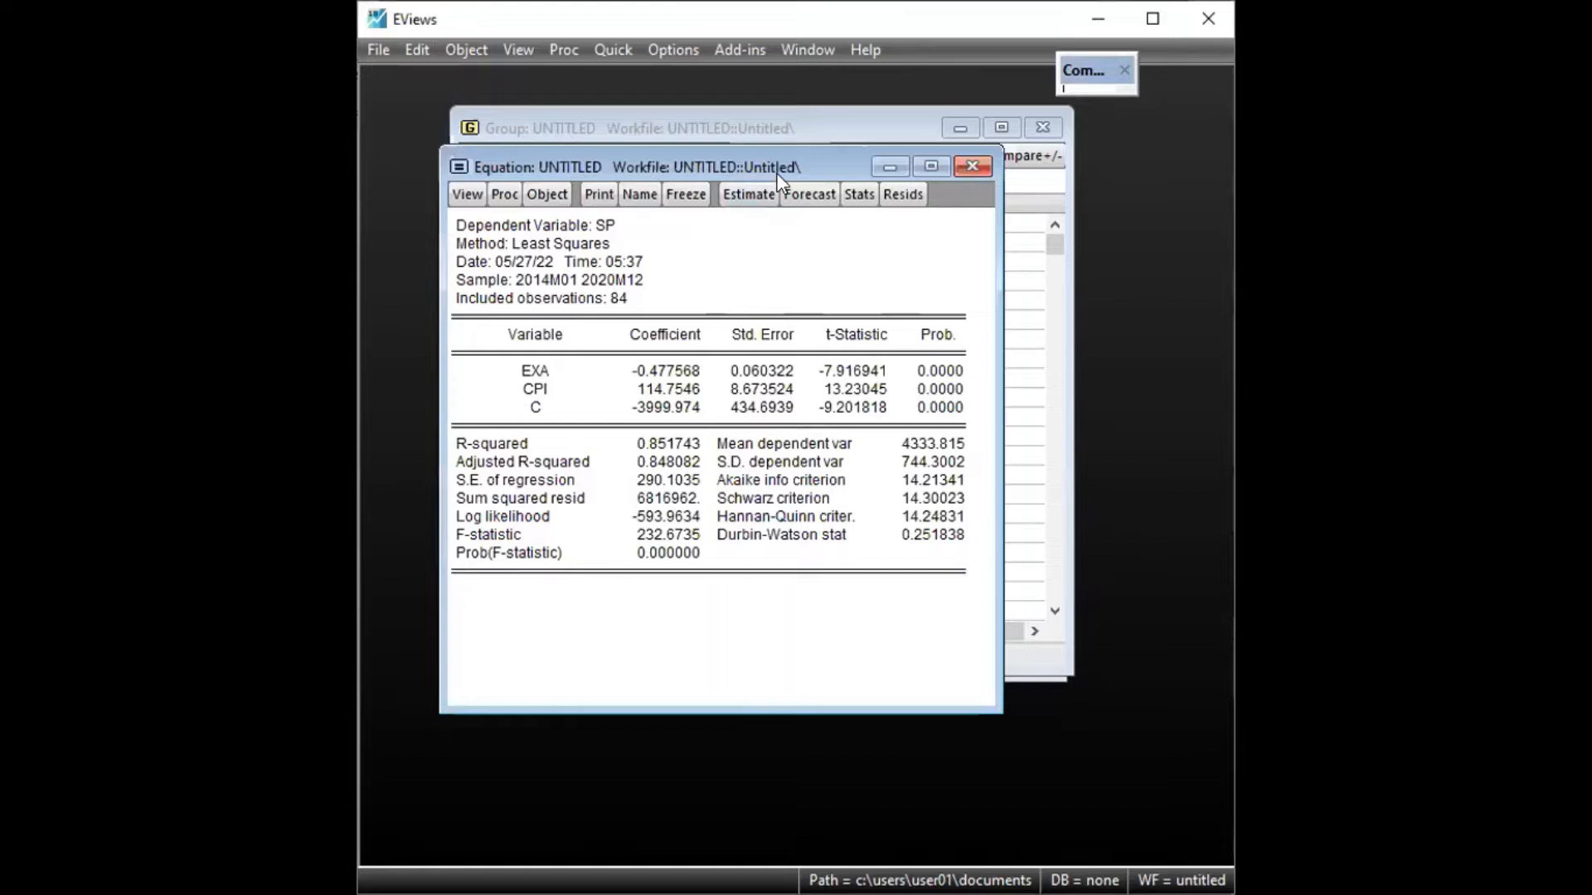
# Examine the regression output, circling the coefficient estimates of EXA, CPI and C
pyautogui.moveTo(778, 174); pyautogui.dragTo(823, 190)
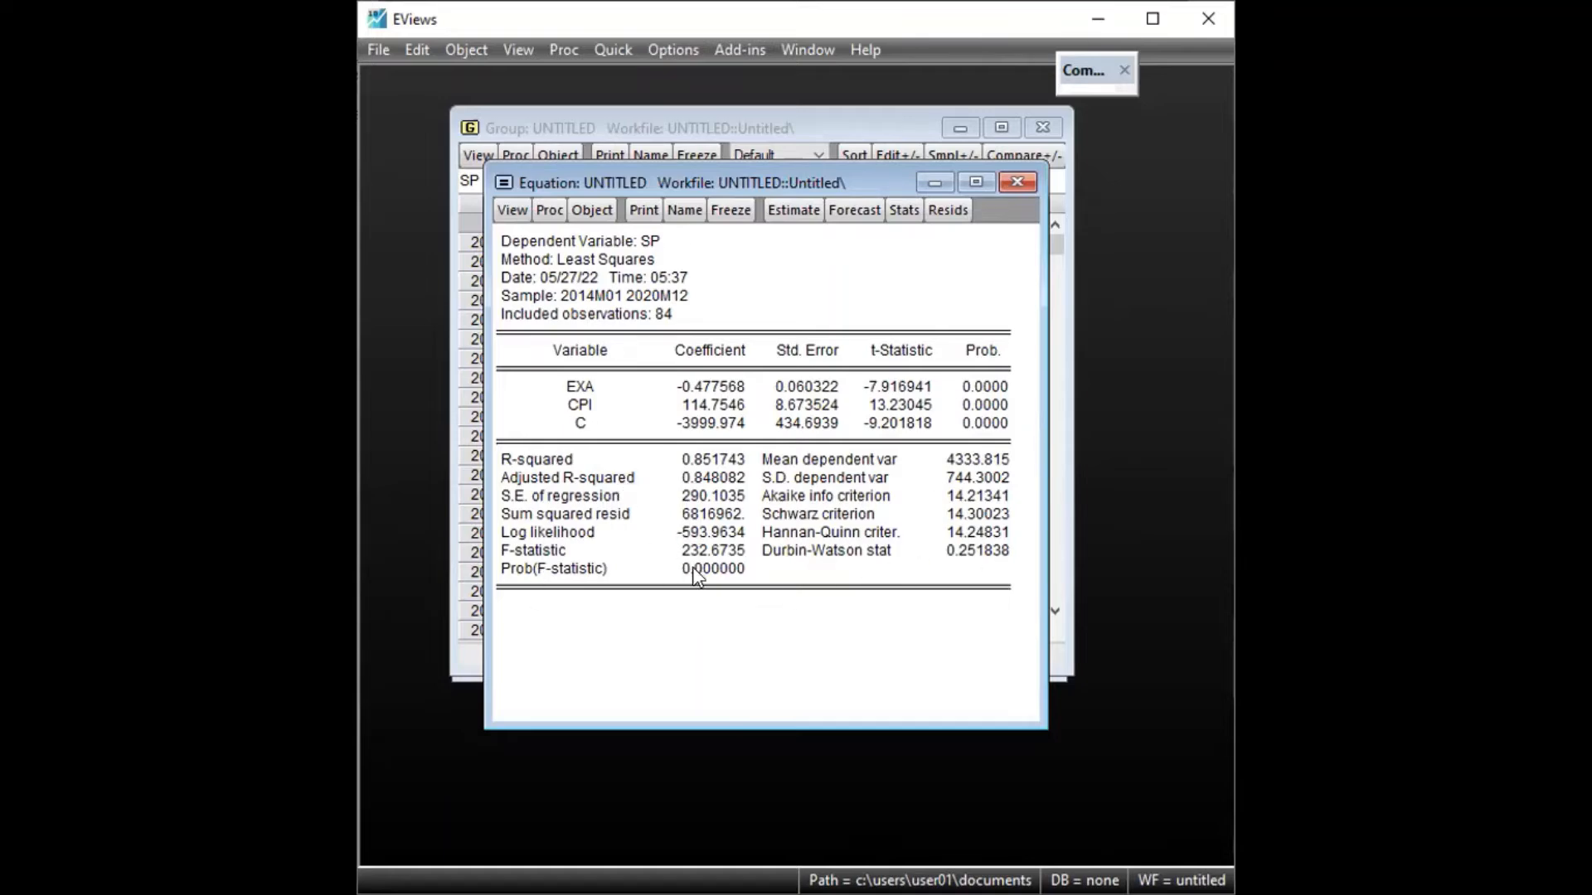
pyautogui.hotkey('alt', 'Tab')
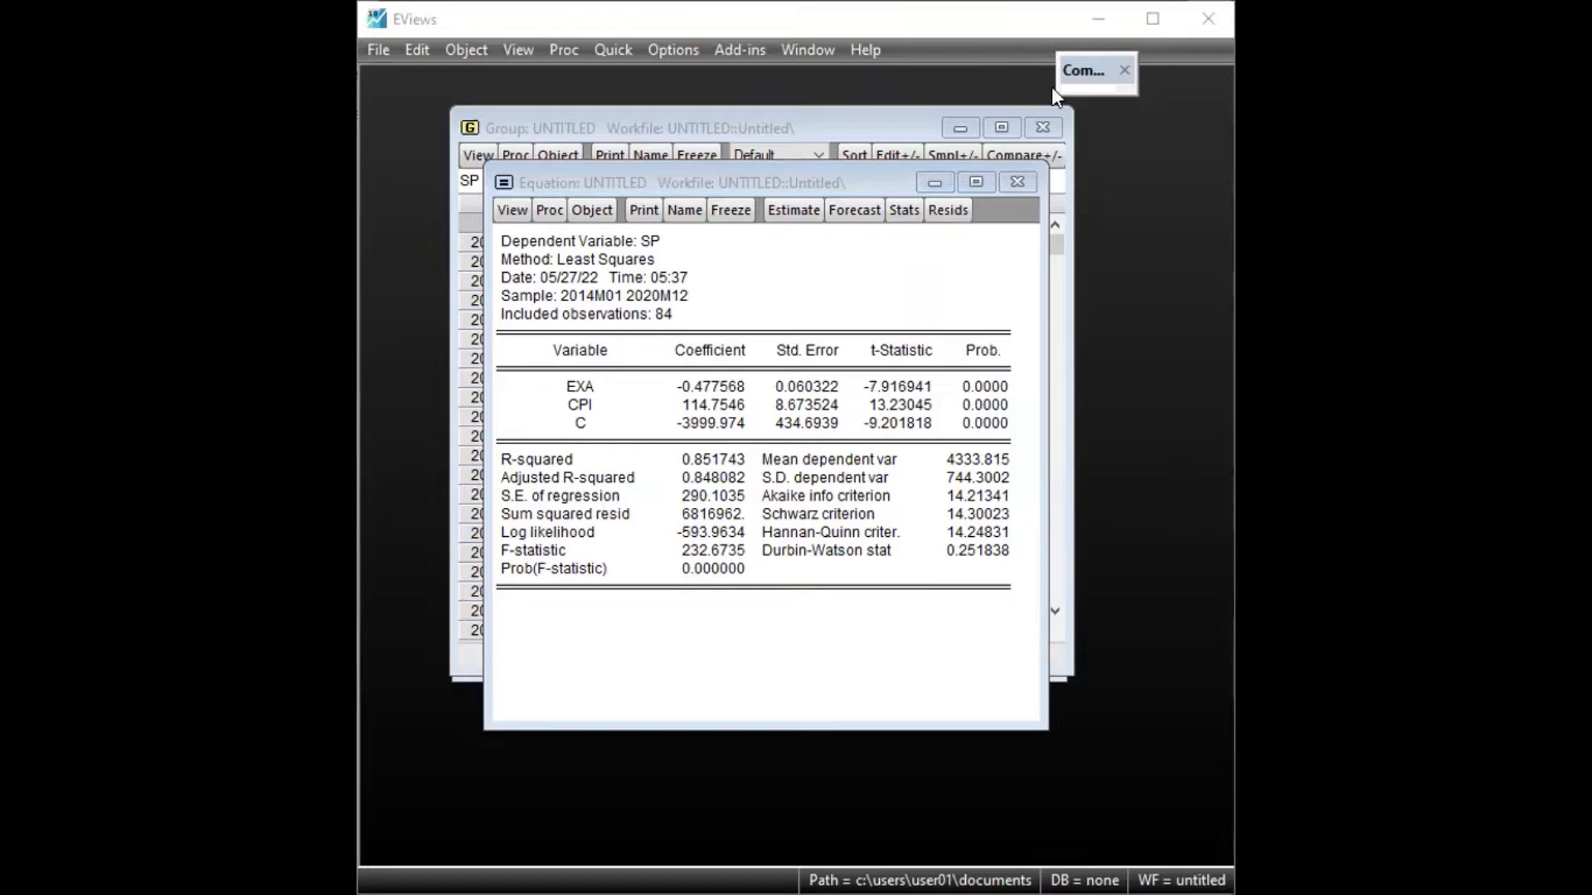
pyautogui.moveTo(769, 184); pyautogui.dragTo(753, 140)
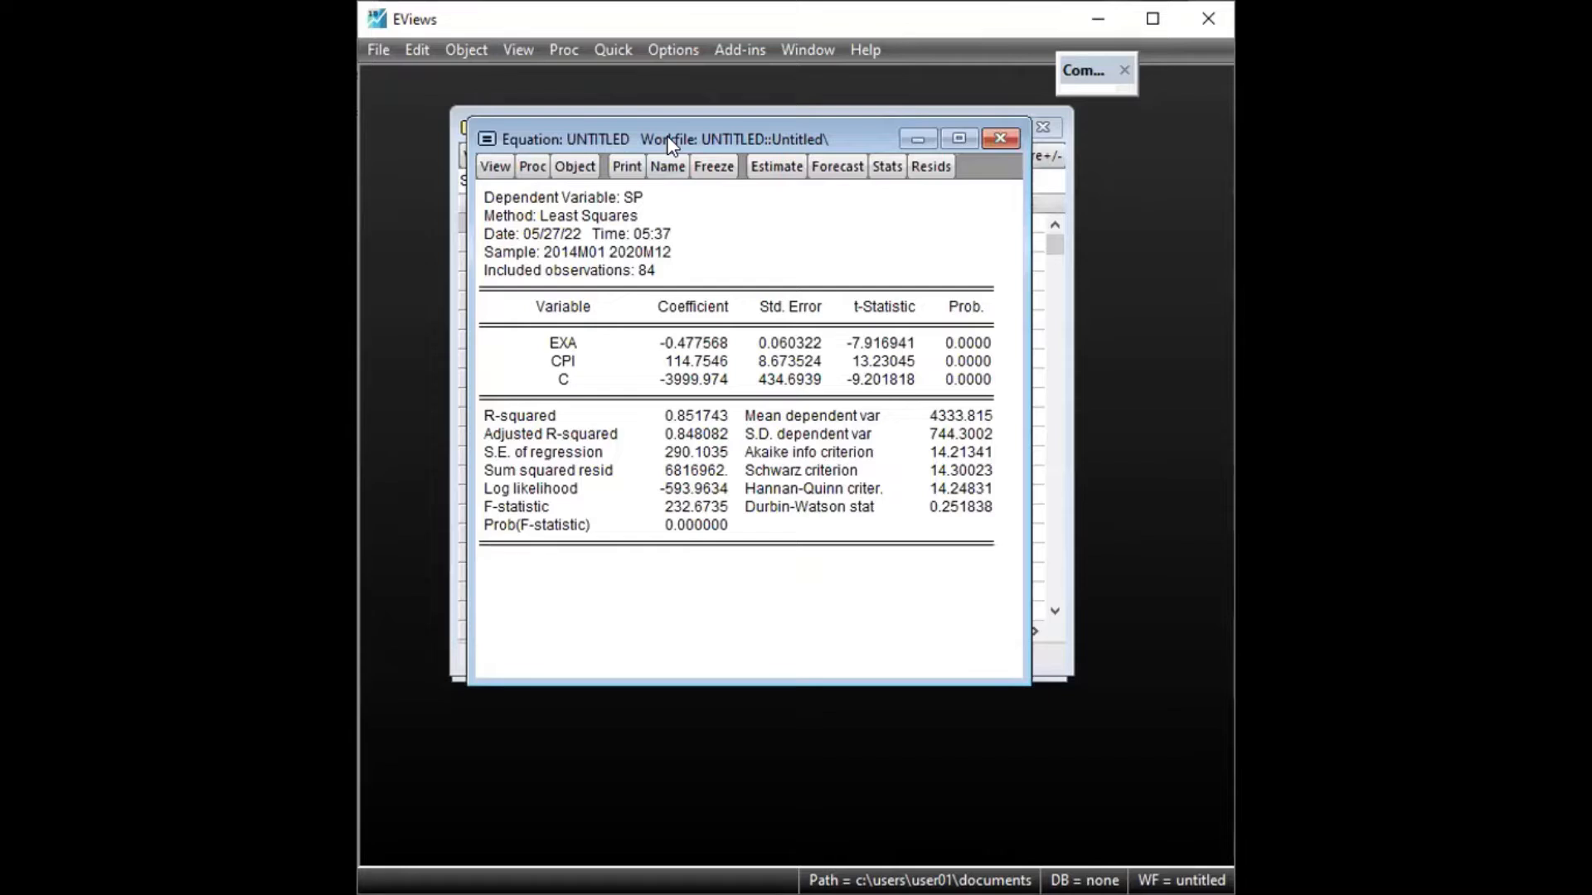
pyautogui.moveTo(669, 143); pyautogui.dragTo(672, 161)
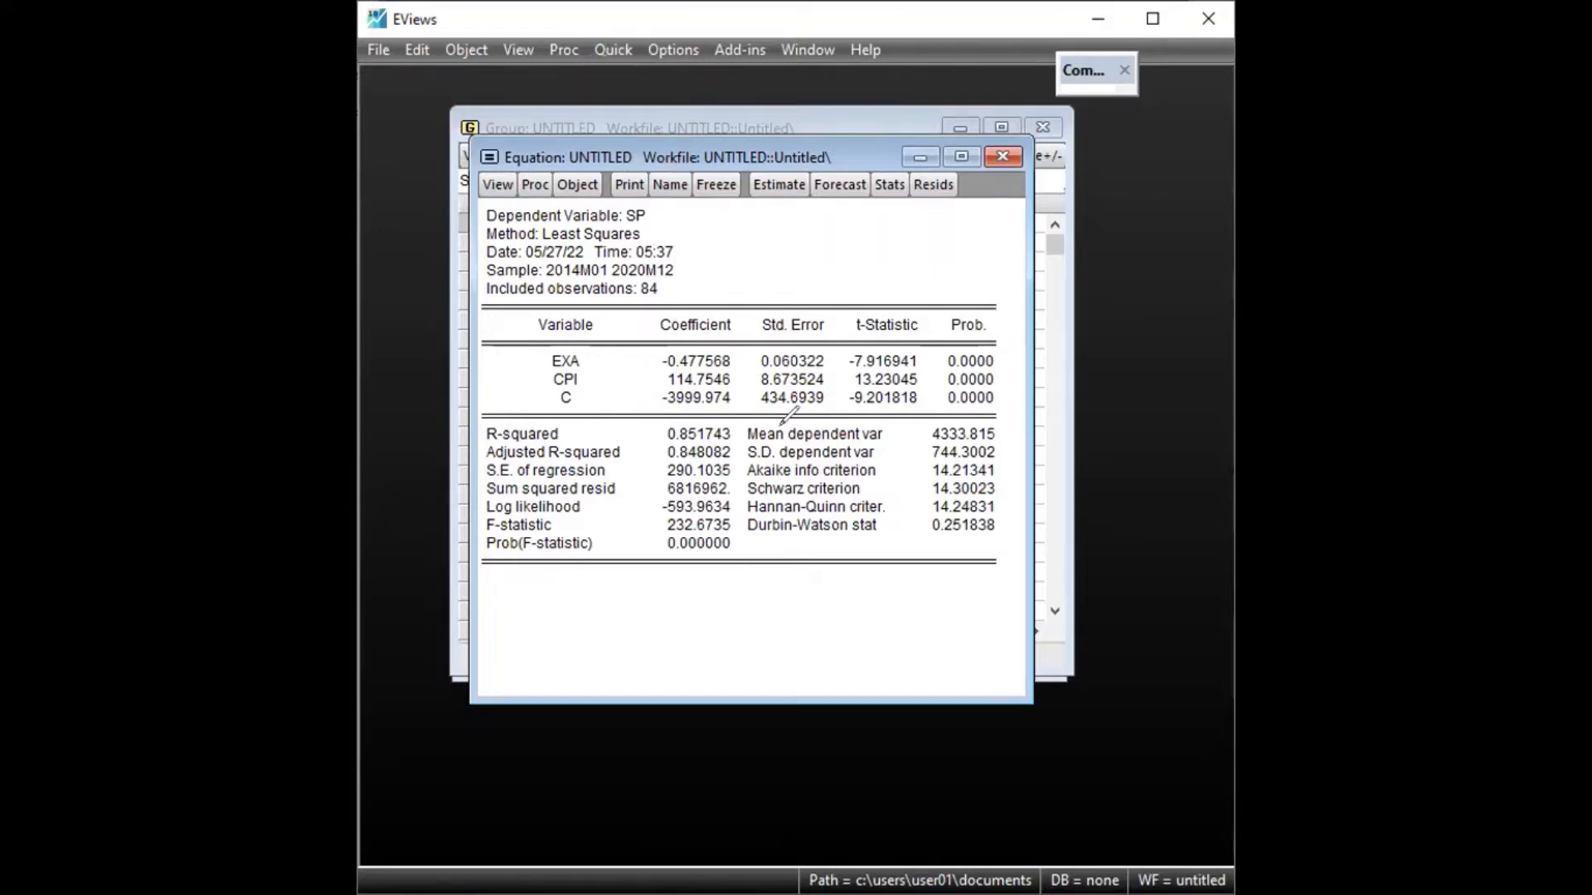
pyautogui.moveTo(659, 340); pyautogui.dragTo(742, 345)
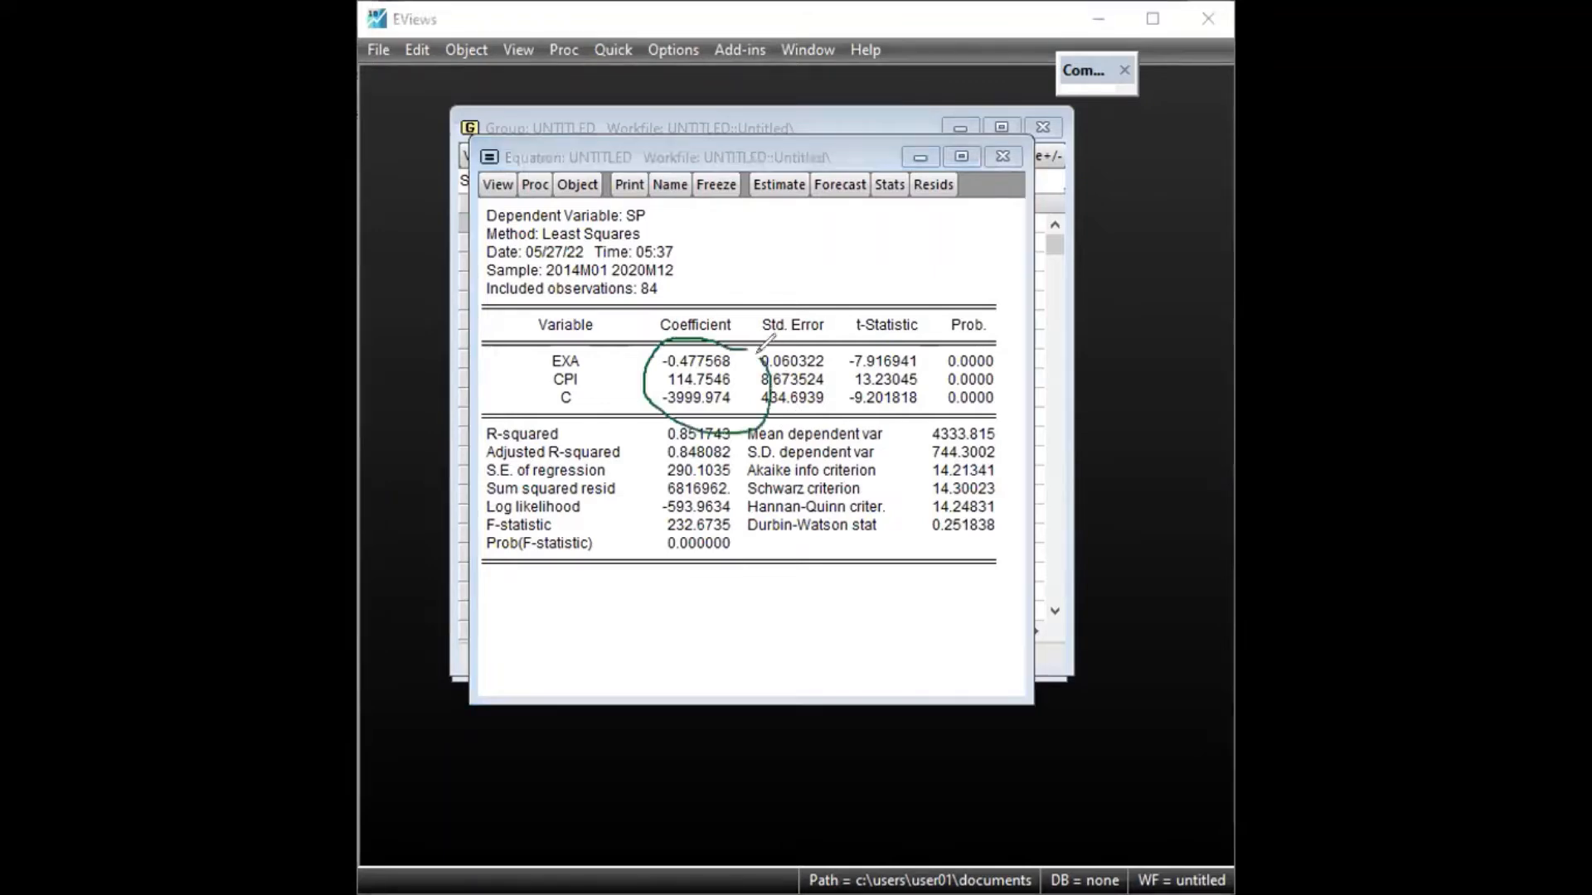
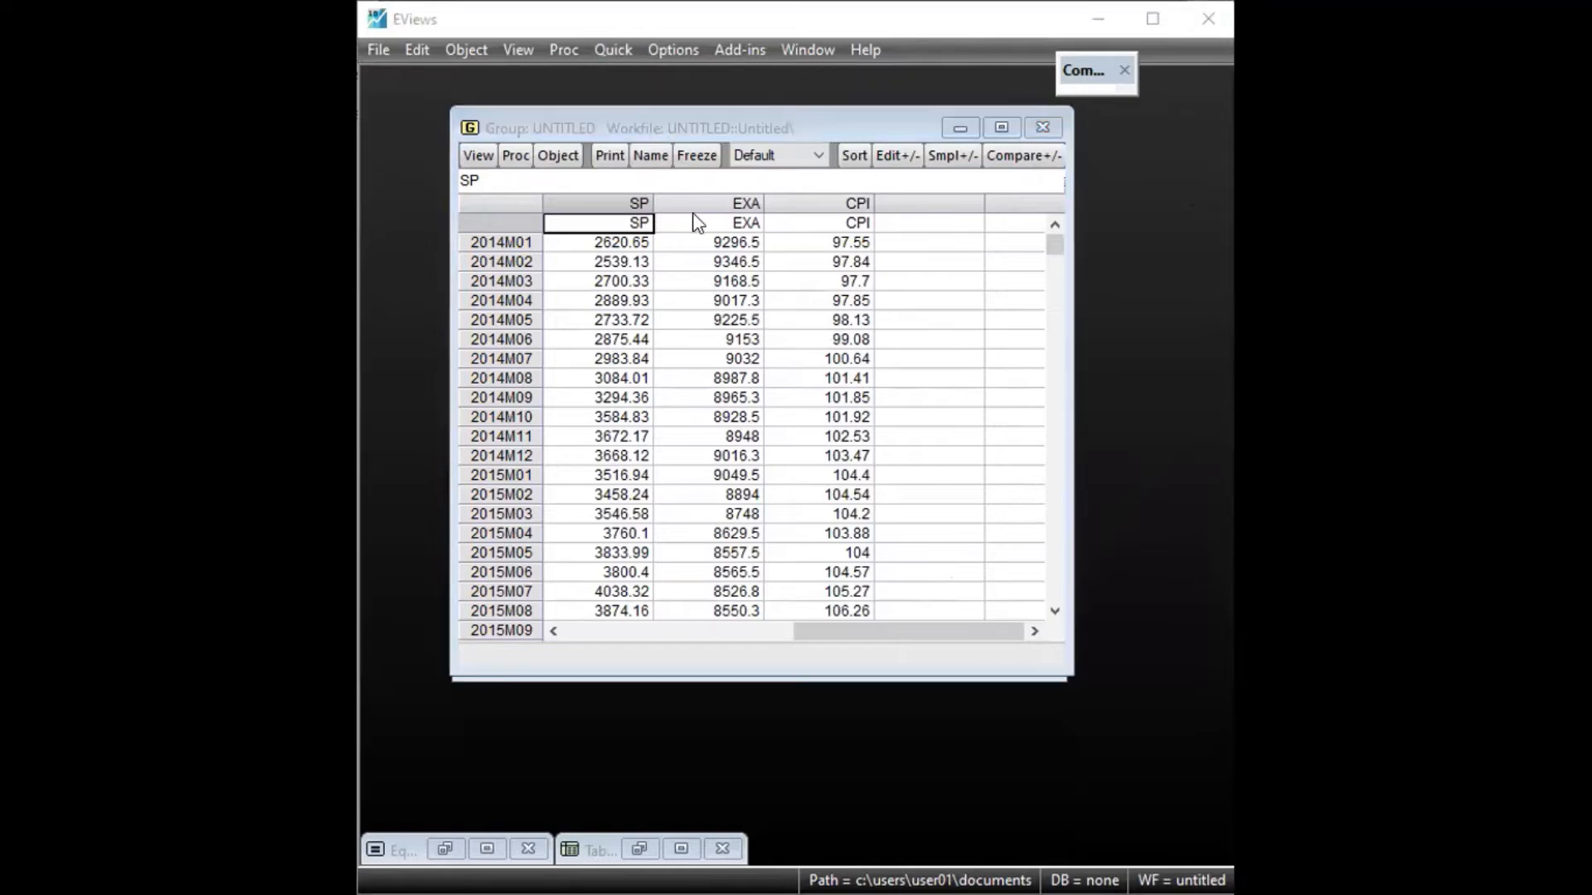
# Run an ordinary covariance analysis on the group, showing correlation, t-statistic and probability instead of covariance, over the sample 2014m01 2020m12
pyautogui.click(478, 157)
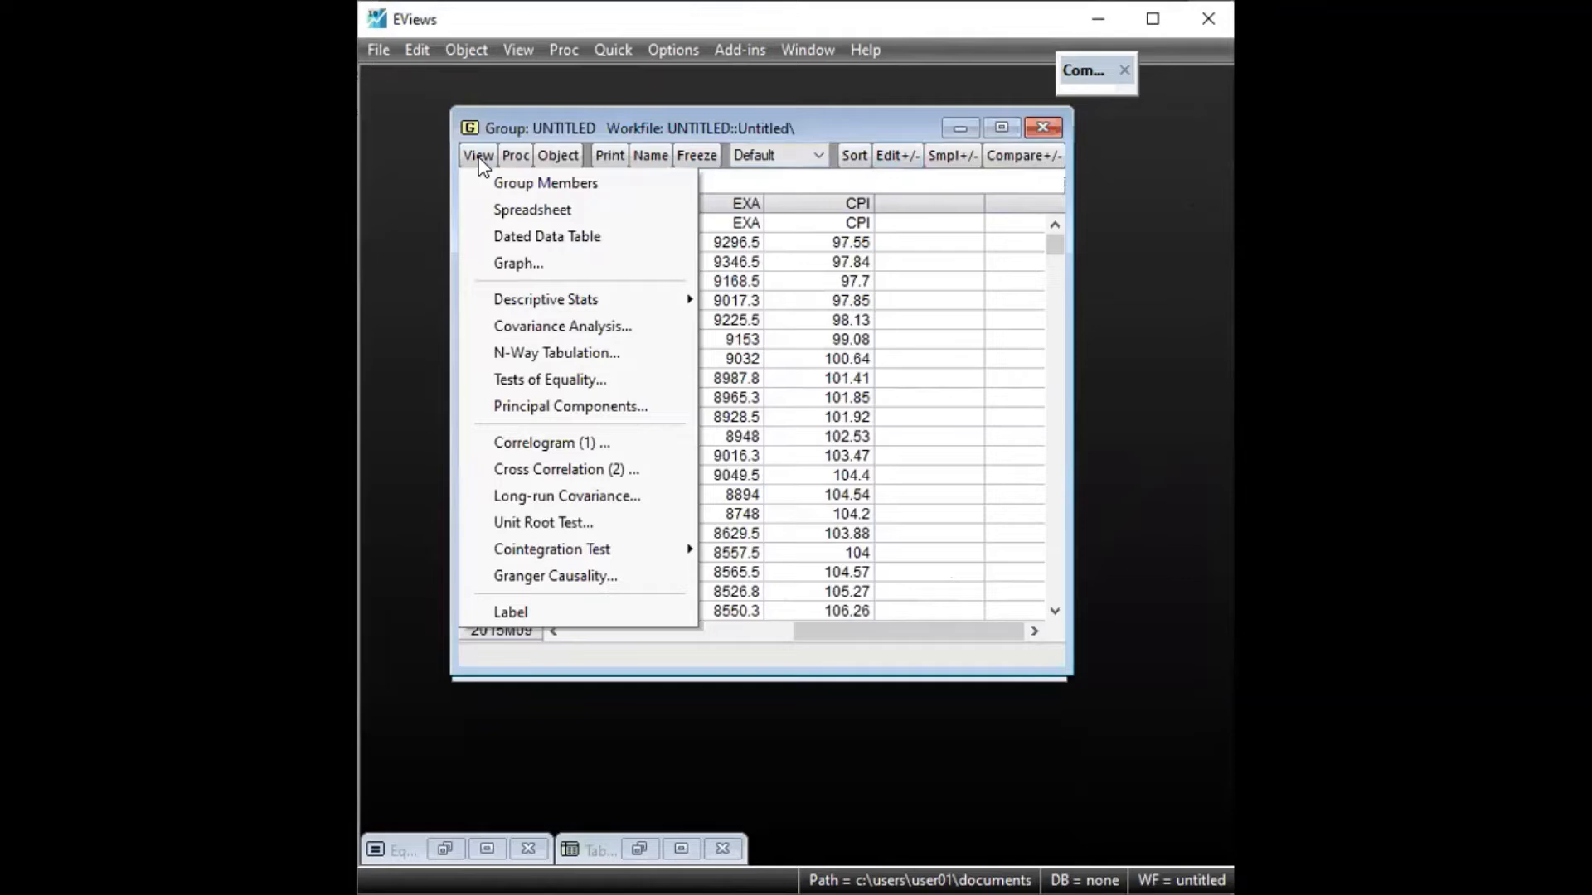
pyautogui.click(516, 330)
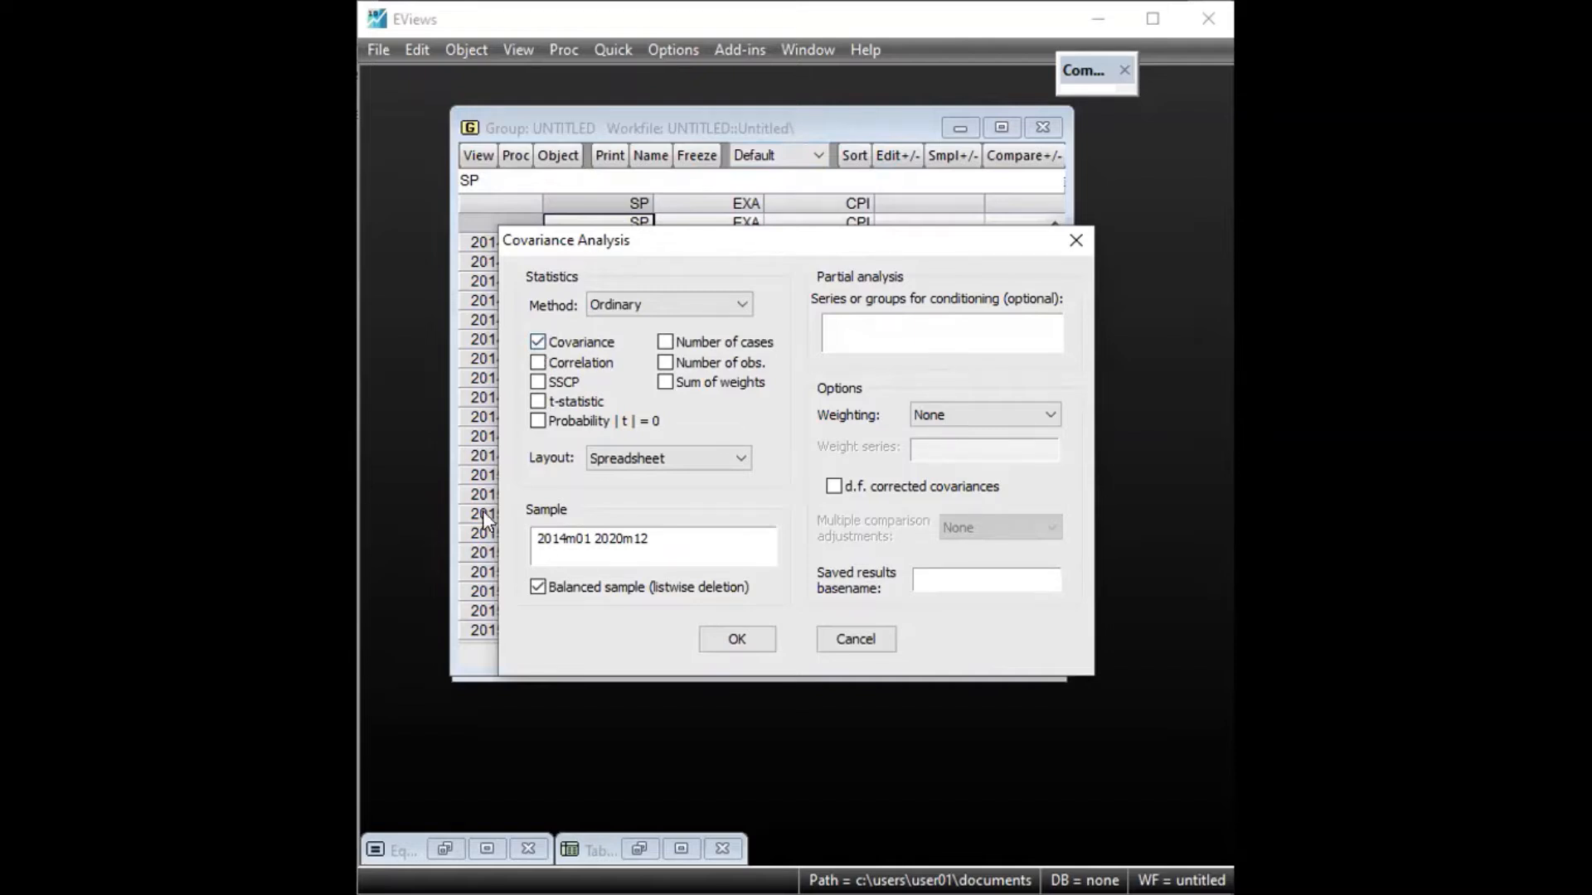
pyautogui.click(536, 345)
pyautogui.click(535, 404)
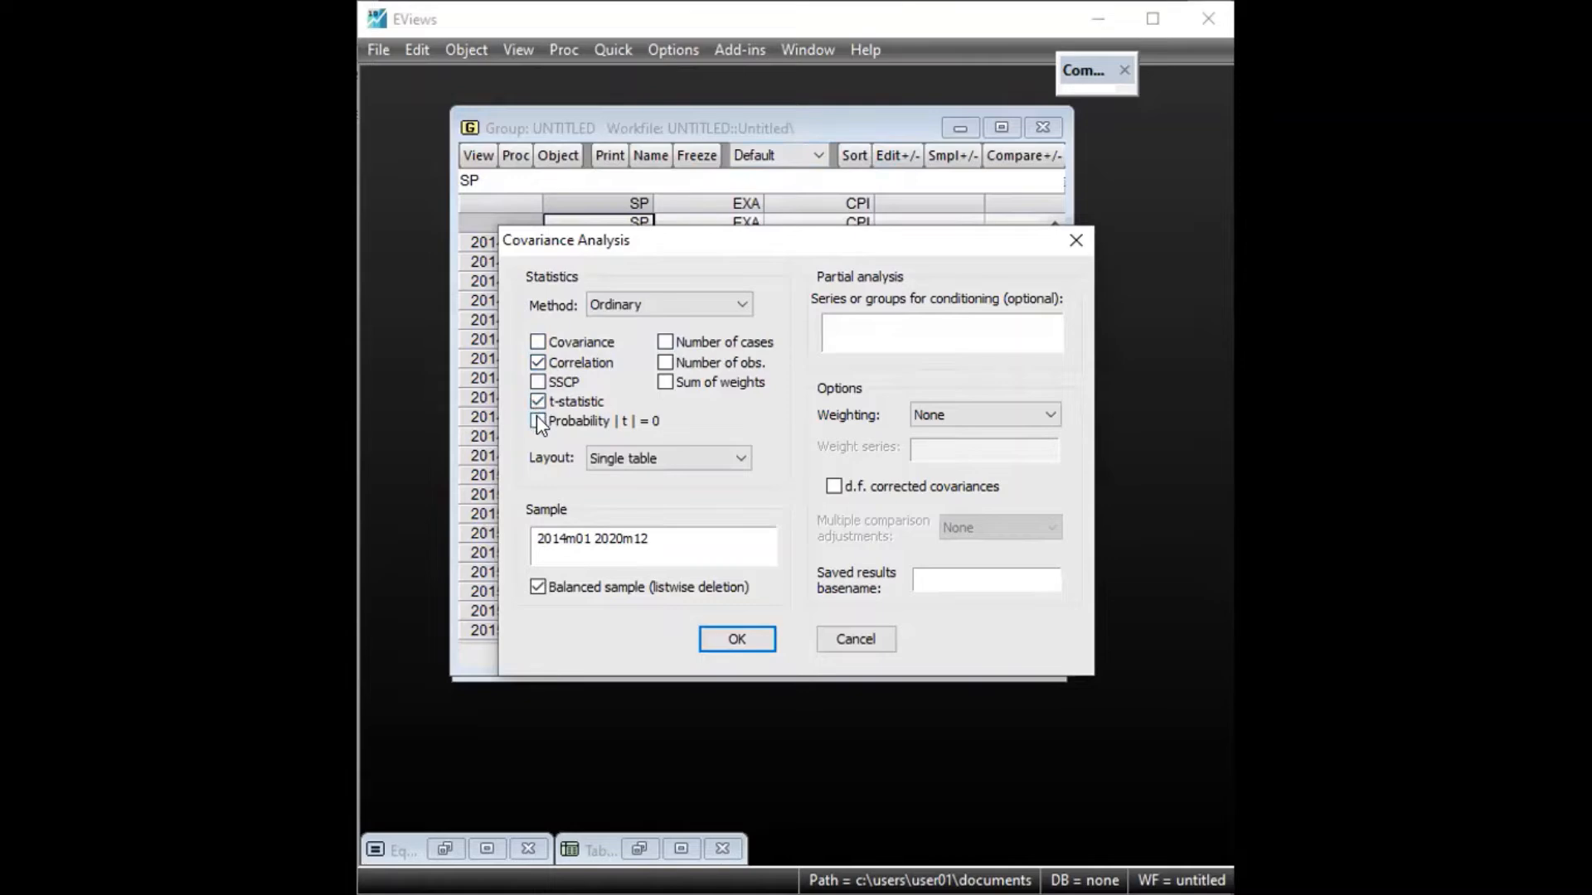
pyautogui.click(536, 421)
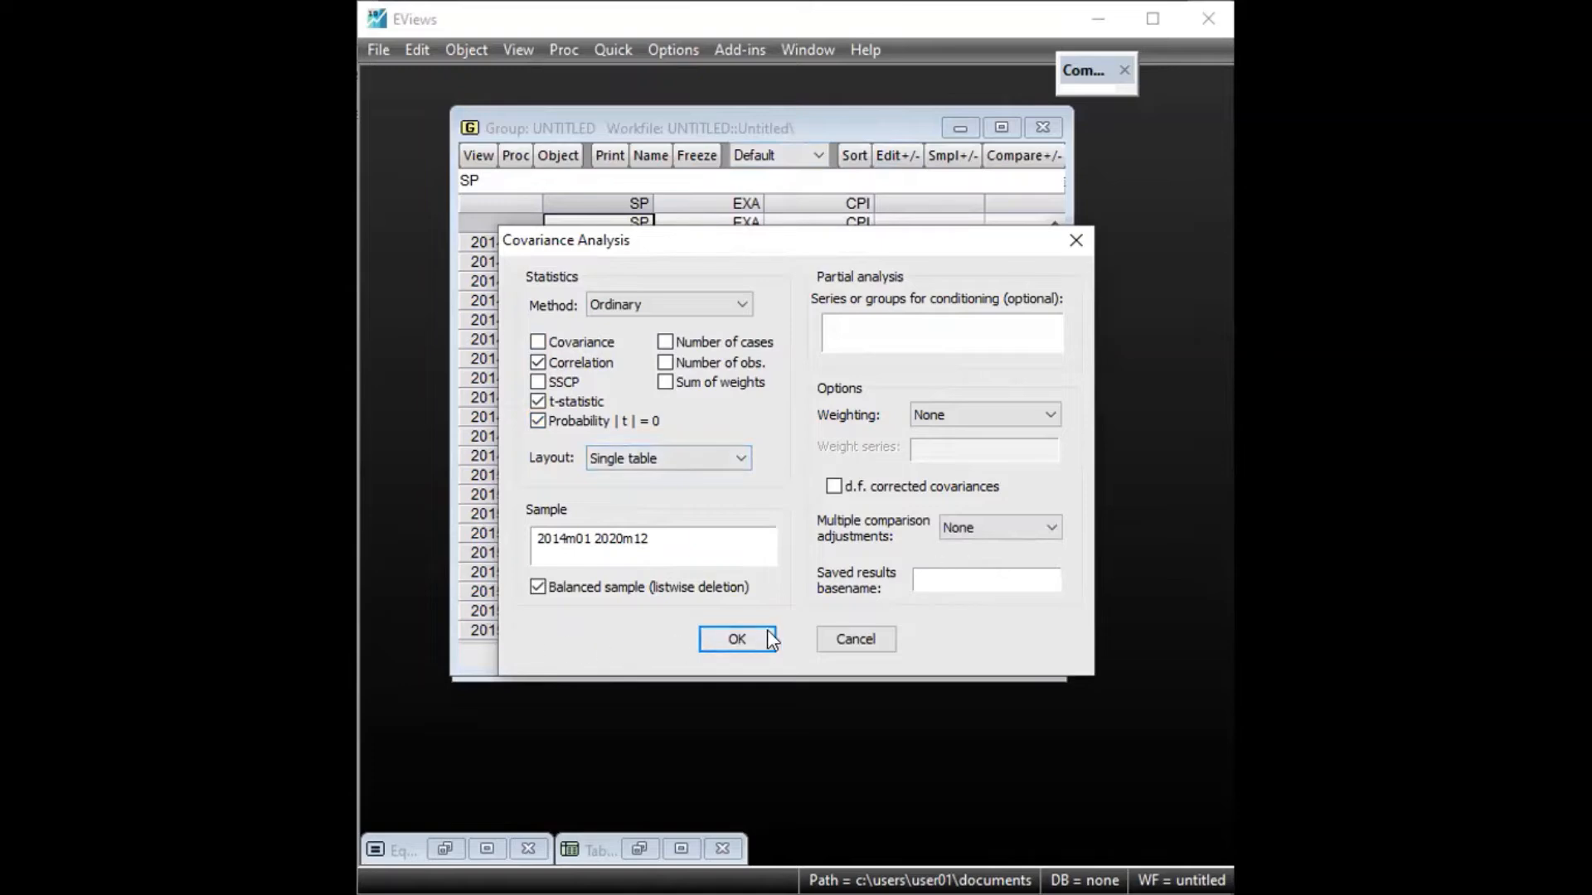
pyautogui.click(741, 639)
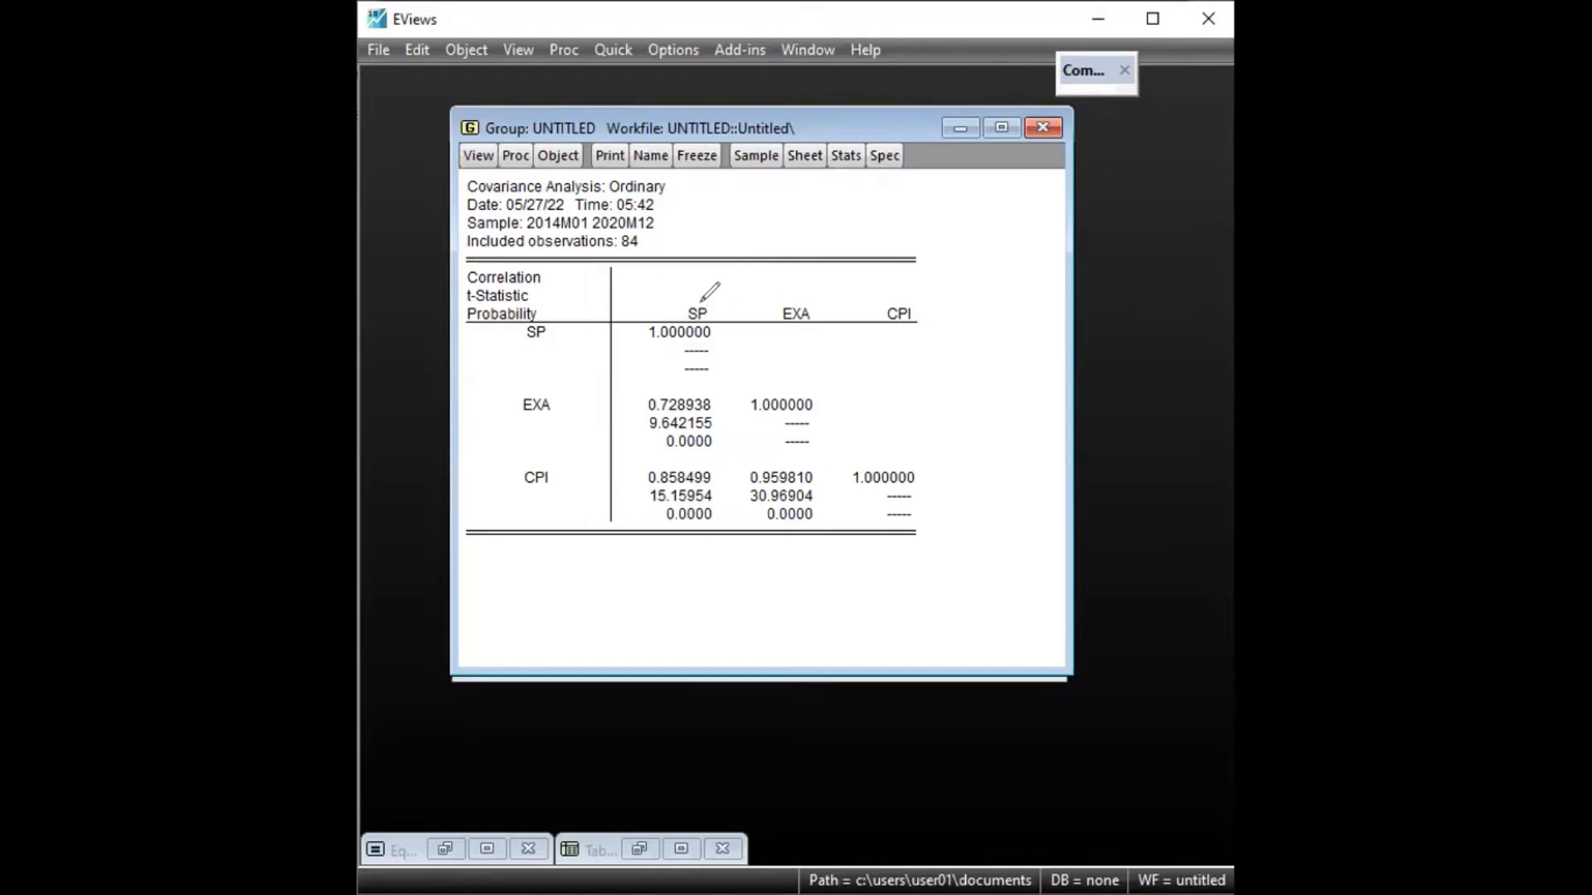
# Examine the correlation matrix, marking the diagonal entries and boxing the EXA–CPI correlation with its t-statistic and probability
pyautogui.moveTo(566, 332); pyautogui.dragTo(685, 343)
pyautogui.moveTo(818, 404); pyautogui.dragTo(840, 403)
pyautogui.moveTo(922, 475); pyautogui.dragTo(956, 474)
pyautogui.moveTo(736, 464)
pyautogui.mouseDown()
pyautogui.moveTo(744, 532)
pyautogui.moveTo(801, 469)
pyautogui.moveTo(830, 468)
pyautogui.moveTo(827, 530)
pyautogui.mouseUp()
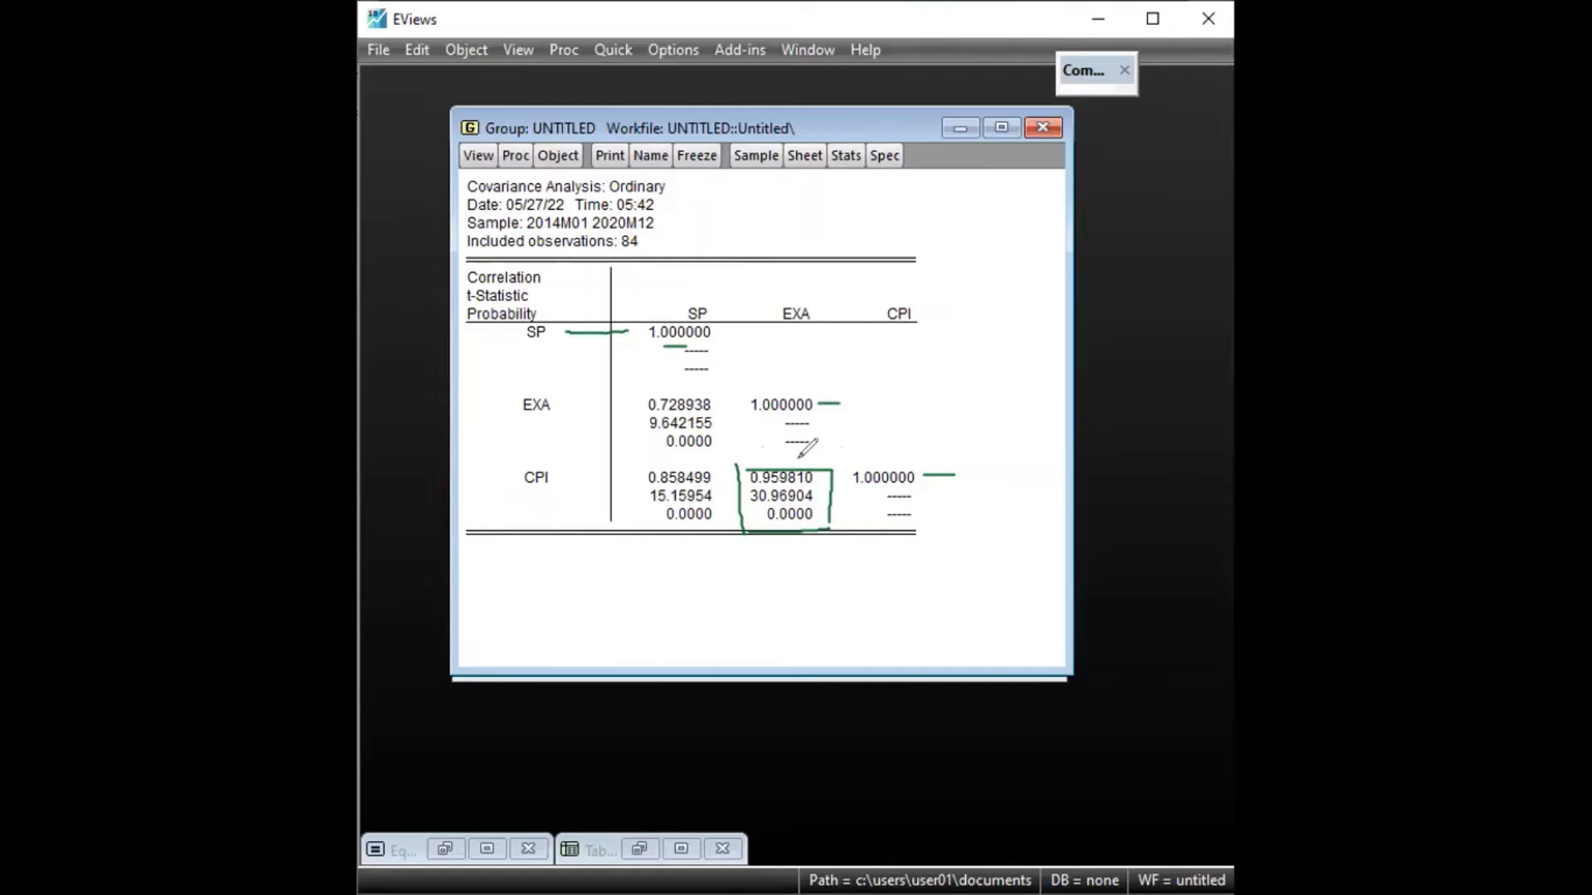
pyautogui.moveTo(817, 480); pyautogui.dragTo(833, 479)
pyautogui.press('Escape')
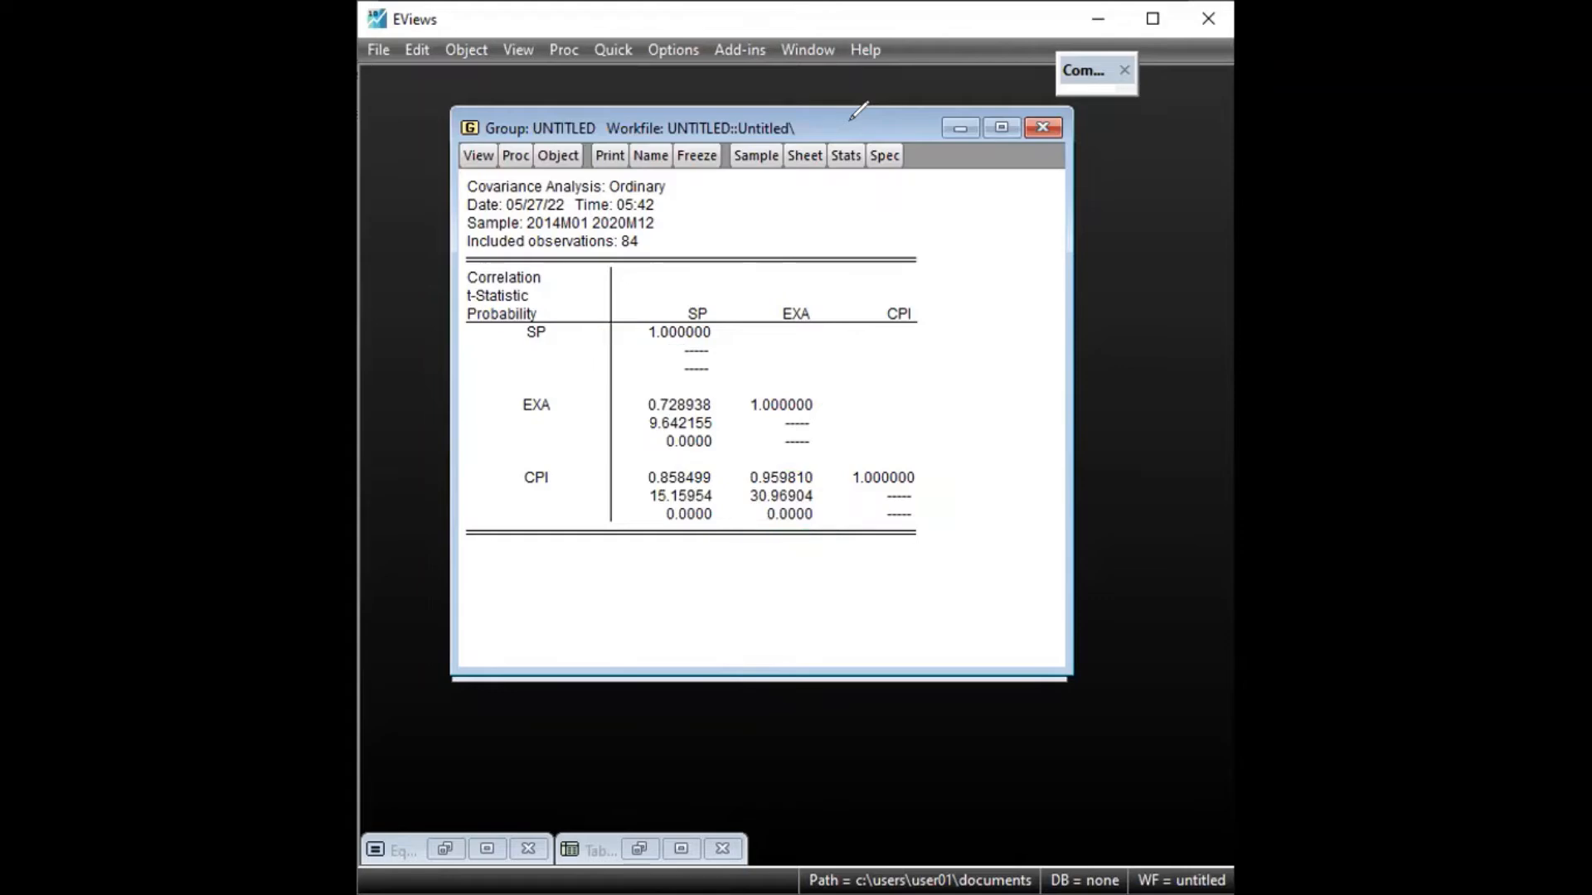
# Maximise the saved regression table for SP and examine its R-squared, marking that row briefly
pyautogui.click(683, 848)
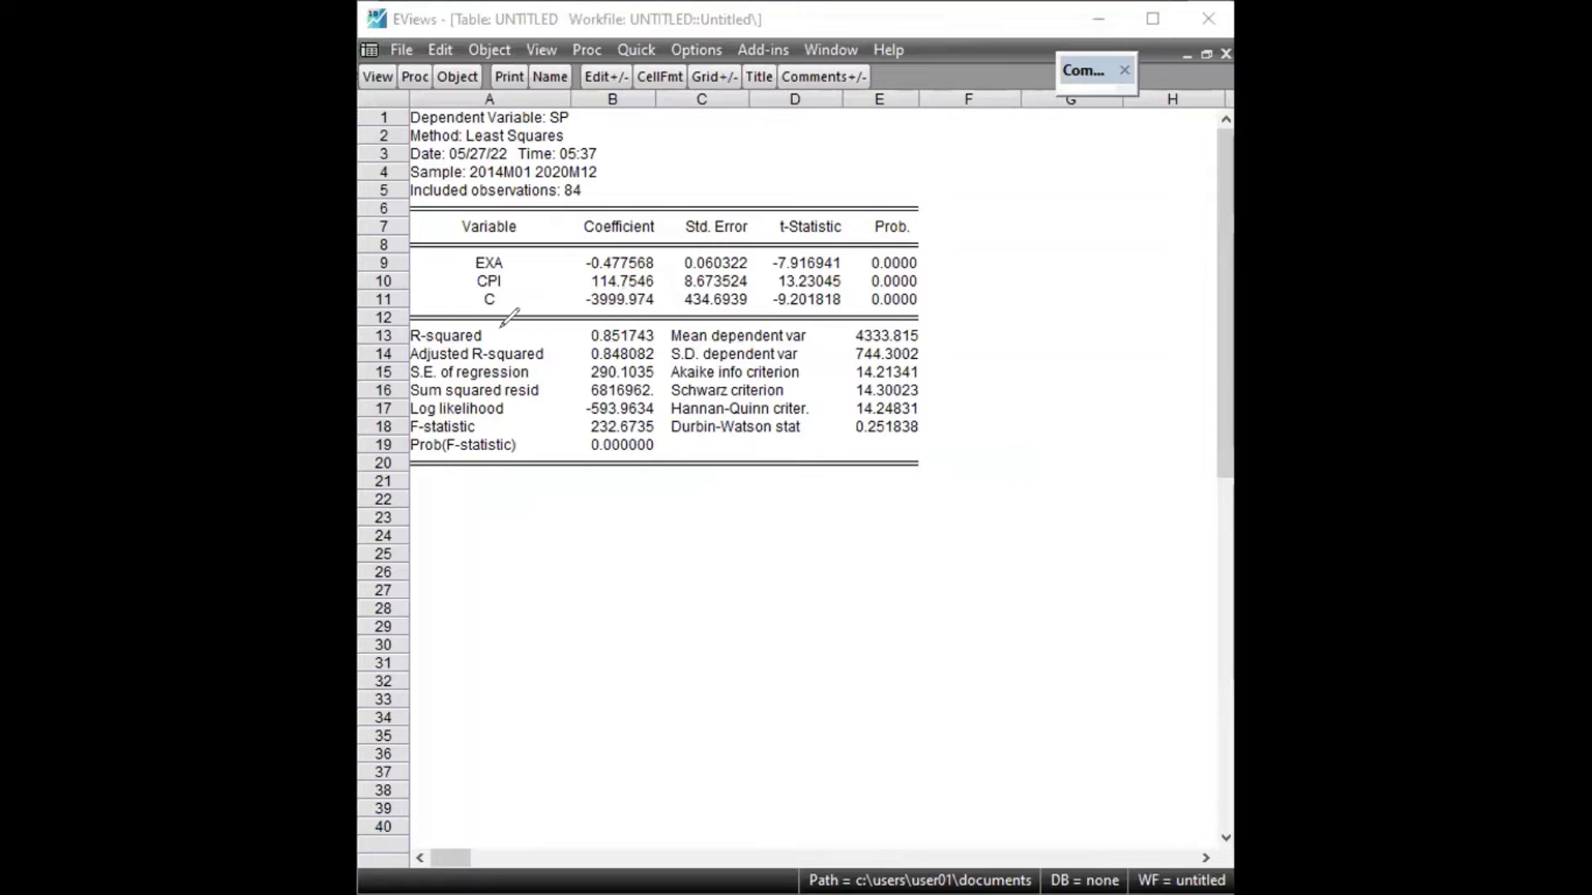
pyautogui.moveTo(500, 333)
pyautogui.mouseDown()
pyautogui.moveTo(580, 330)
pyautogui.moveTo(572, 348)
pyautogui.mouseUp()
pyautogui.hotkey('ctrl', 'z')
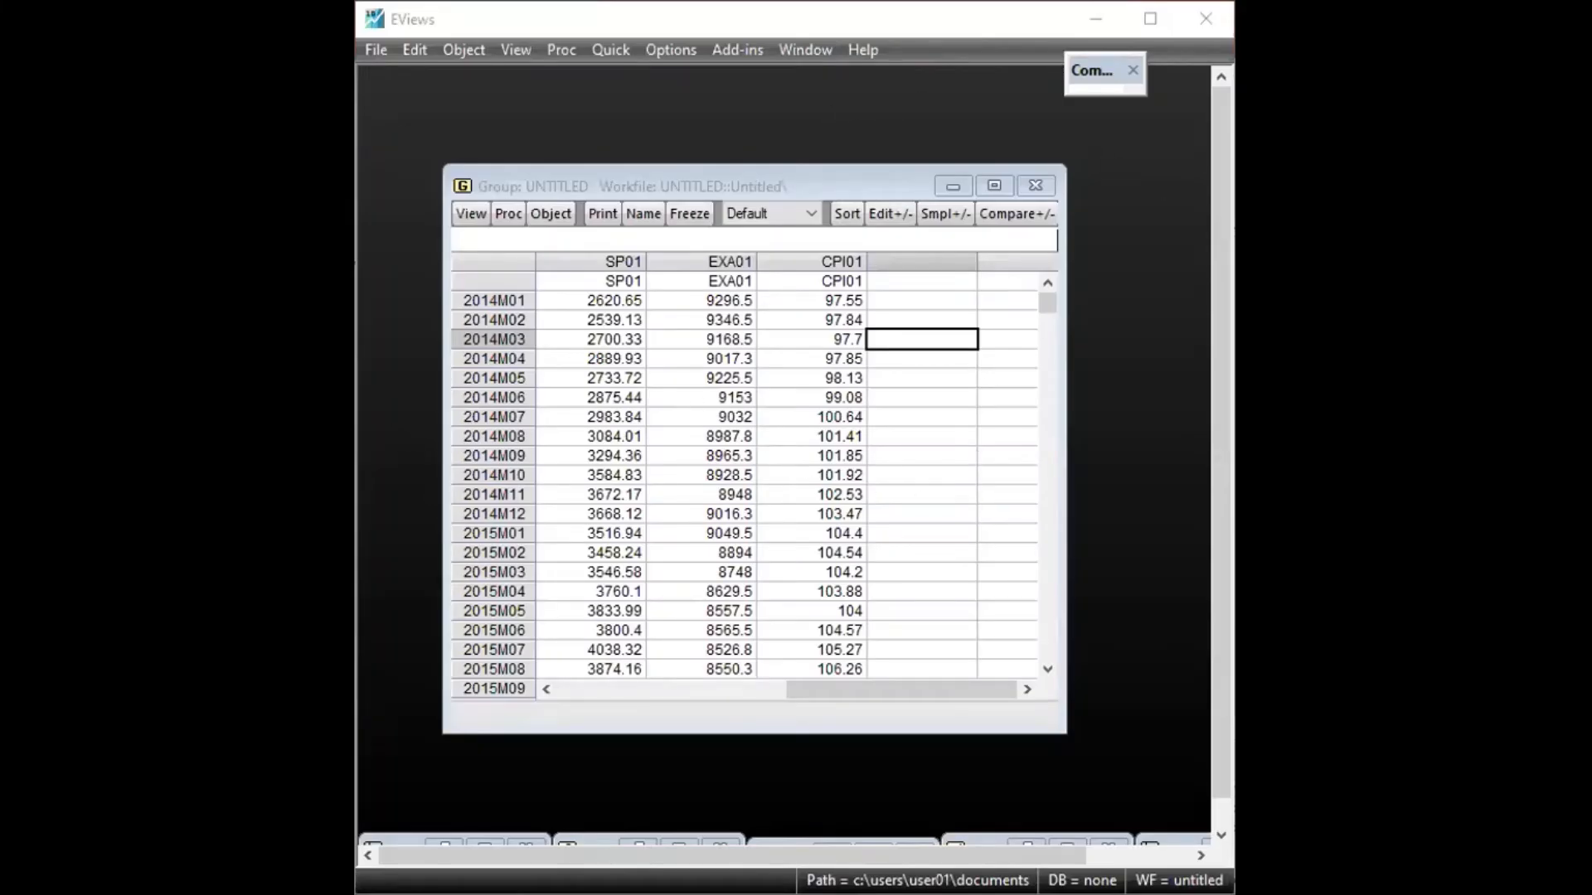
pyautogui.click(774, 177)
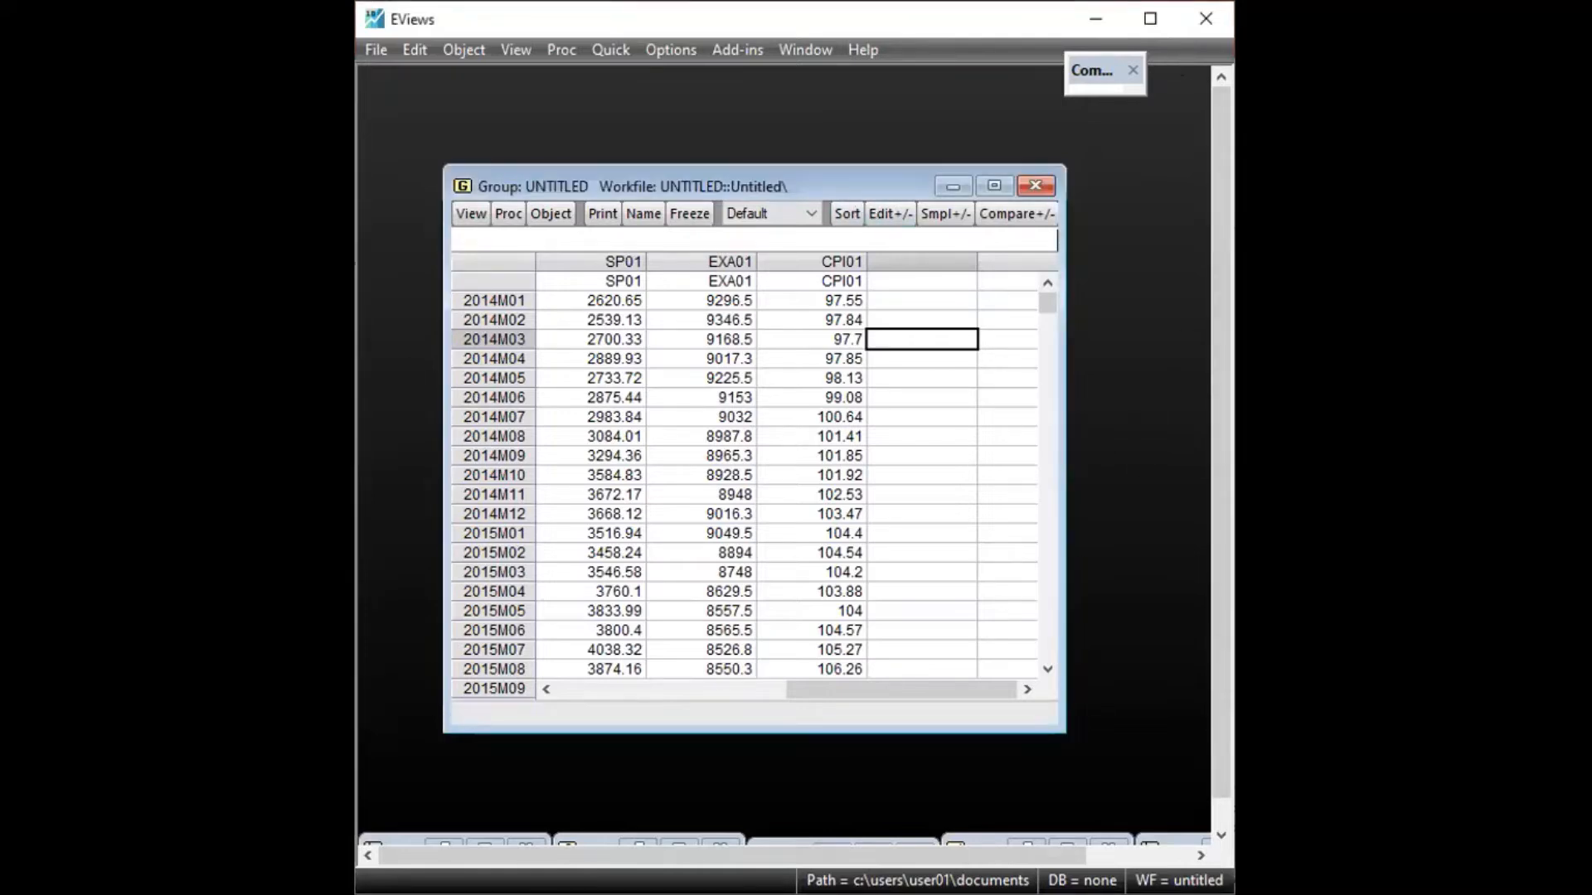
pyautogui.hotkey('alt', 'Tab')
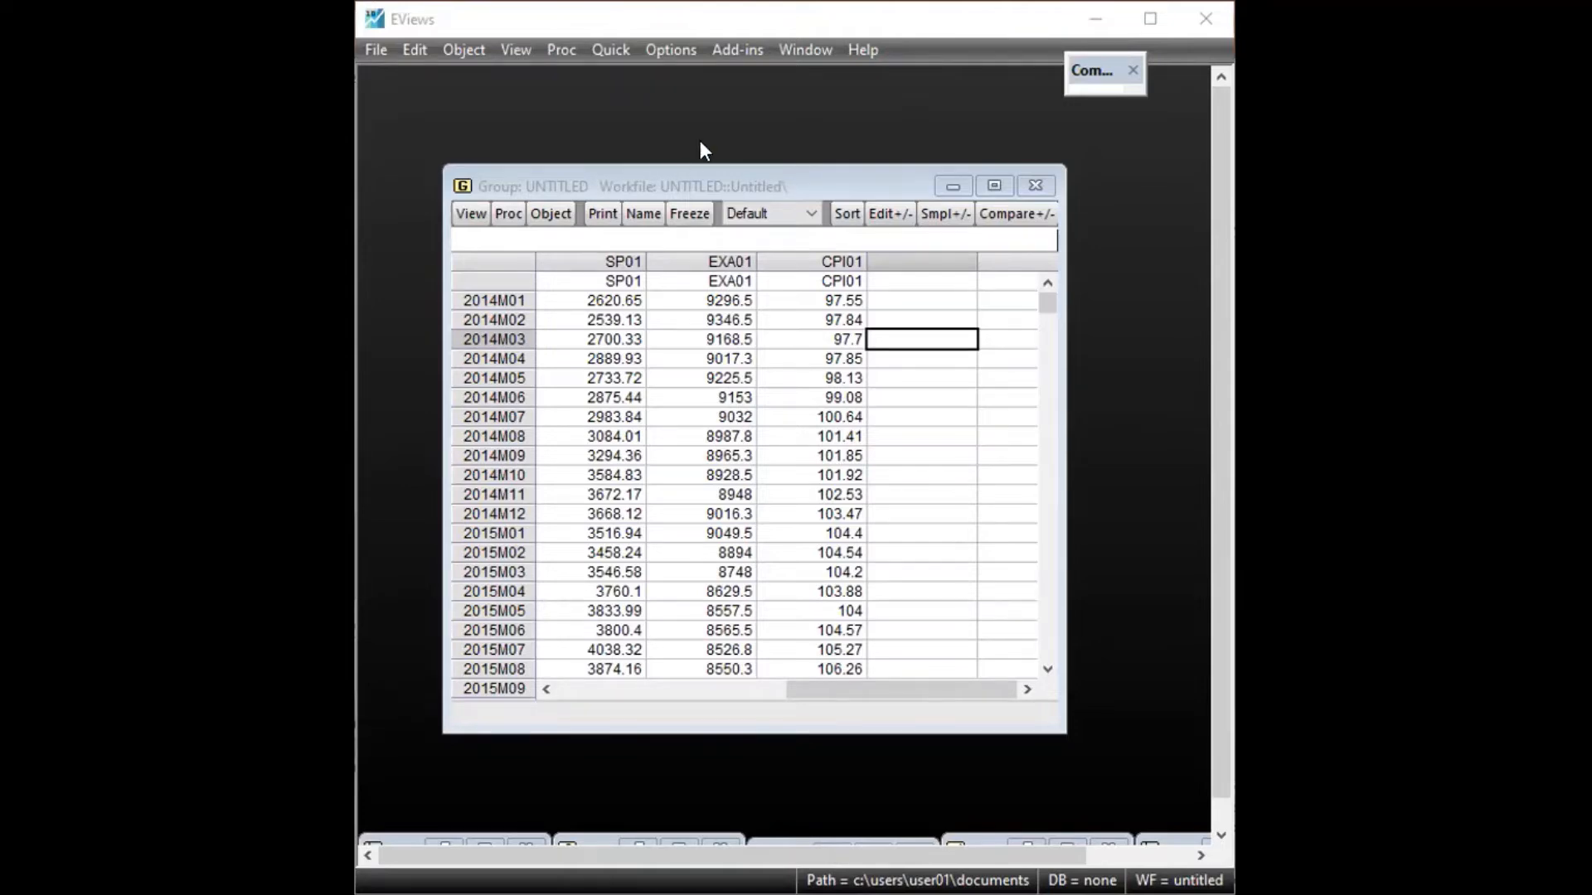
pyautogui.click(724, 125)
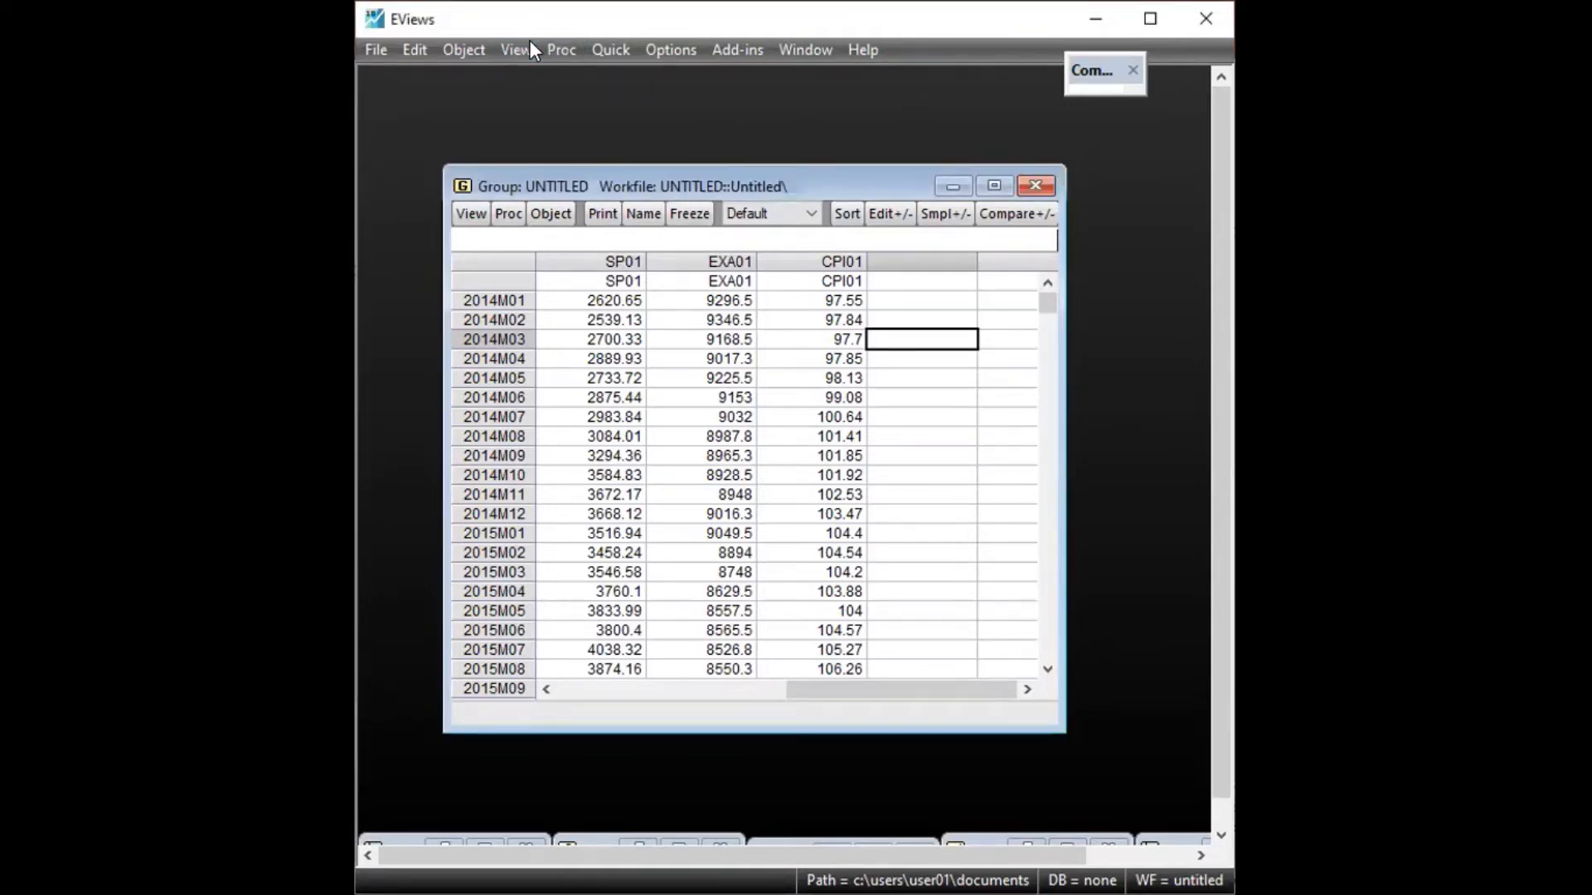
# Make an equation from the group and estimate the auxiliary regression exa c cpi by Least Squares over the sample 2014m01 2020m12
pyautogui.click(554, 48)
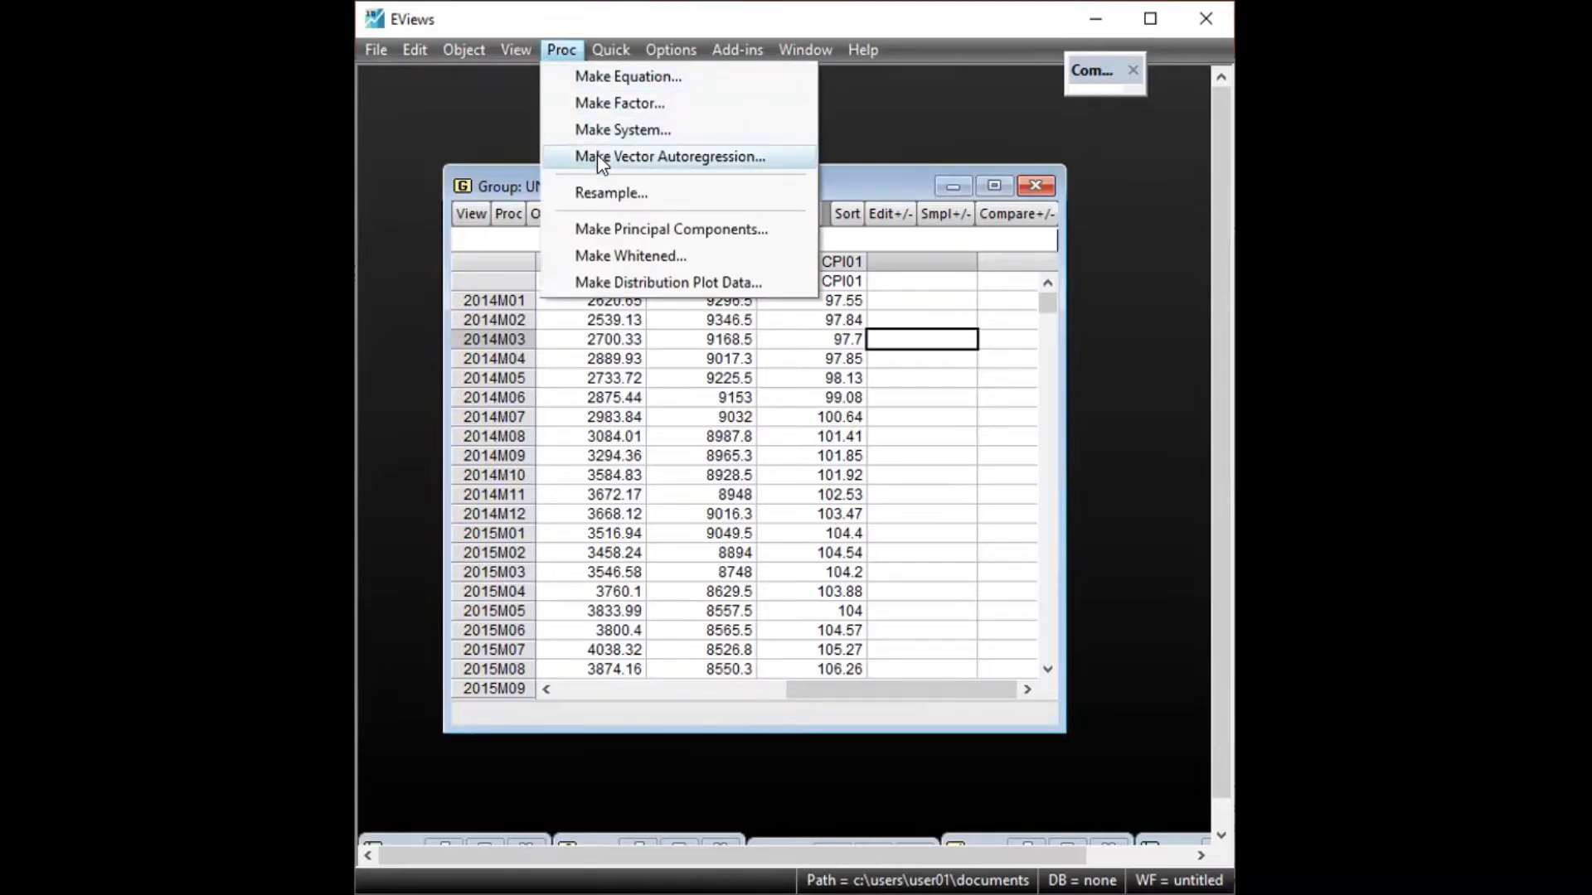
pyautogui.click(614, 77)
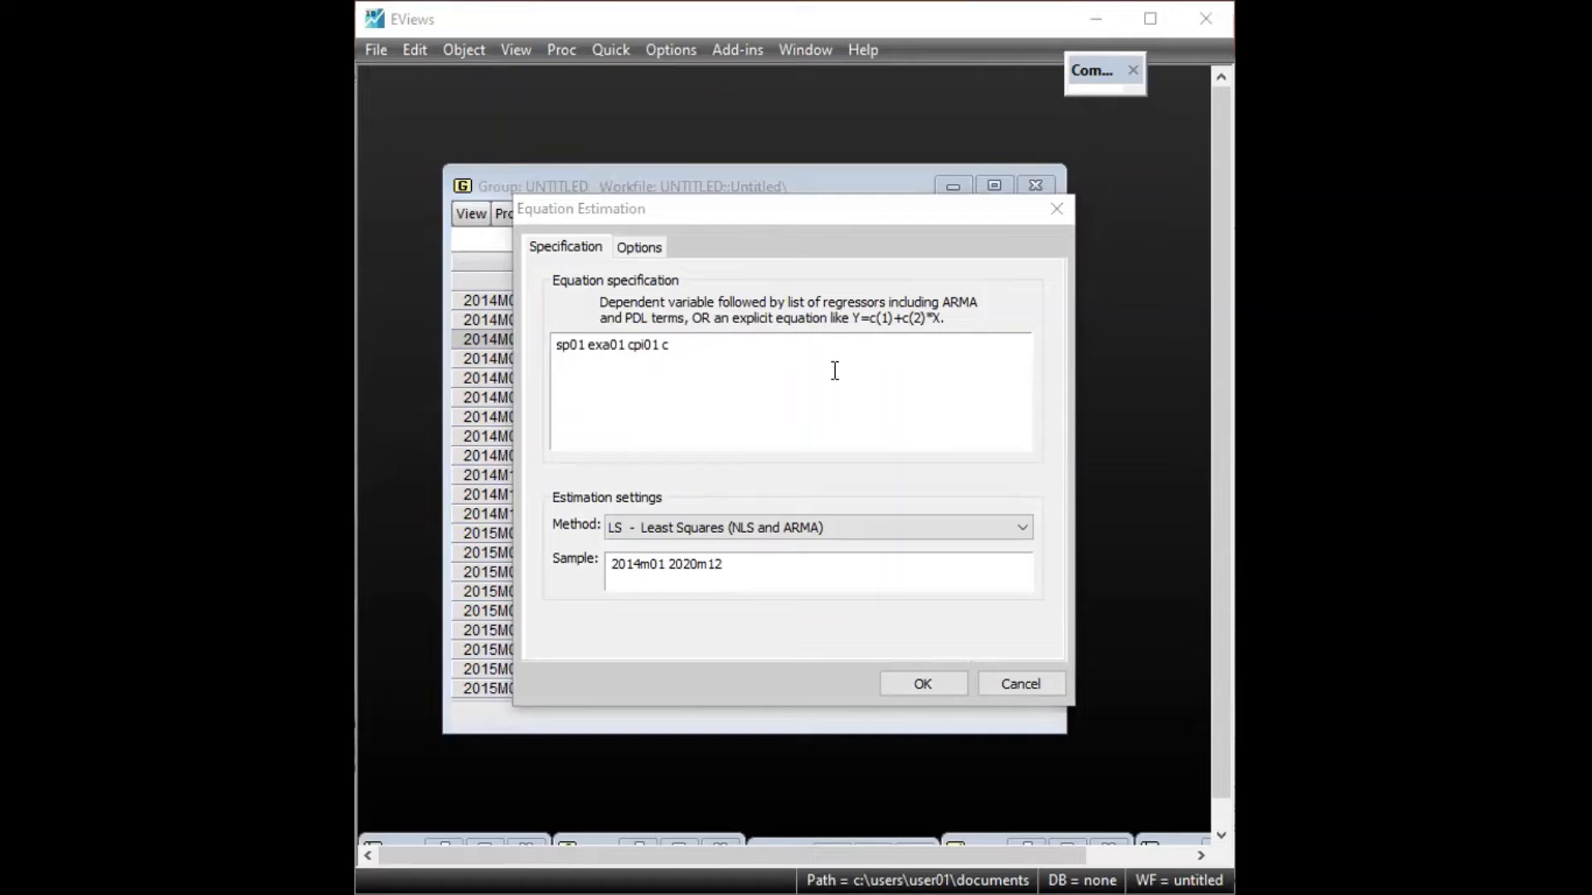
pyautogui.moveTo(767, 209); pyautogui.dragTo(838, 208)
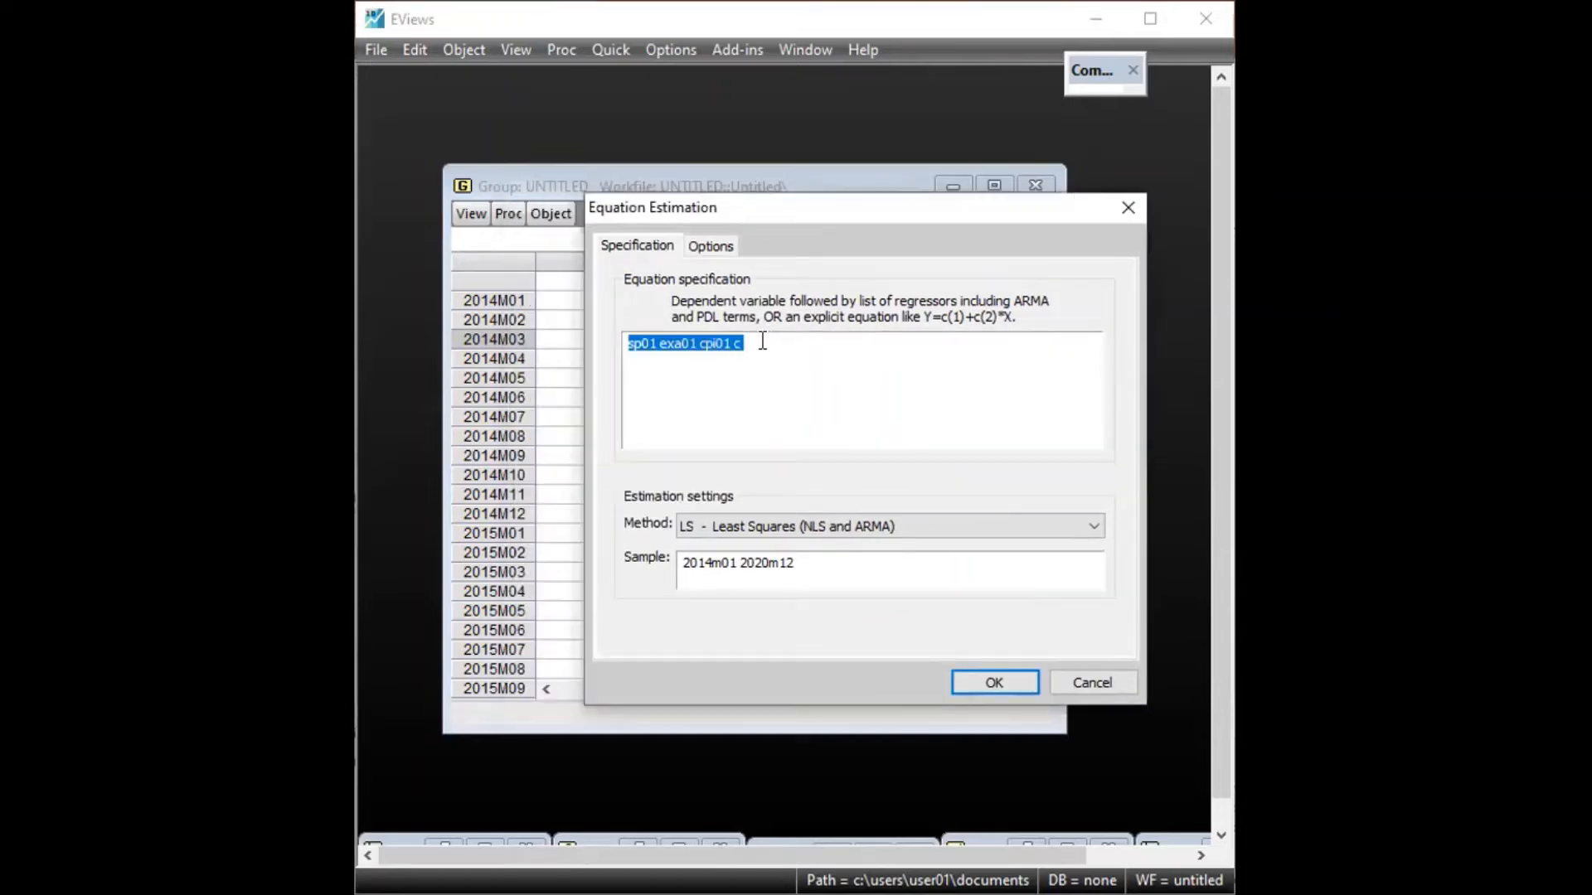
pyautogui.write('ex')
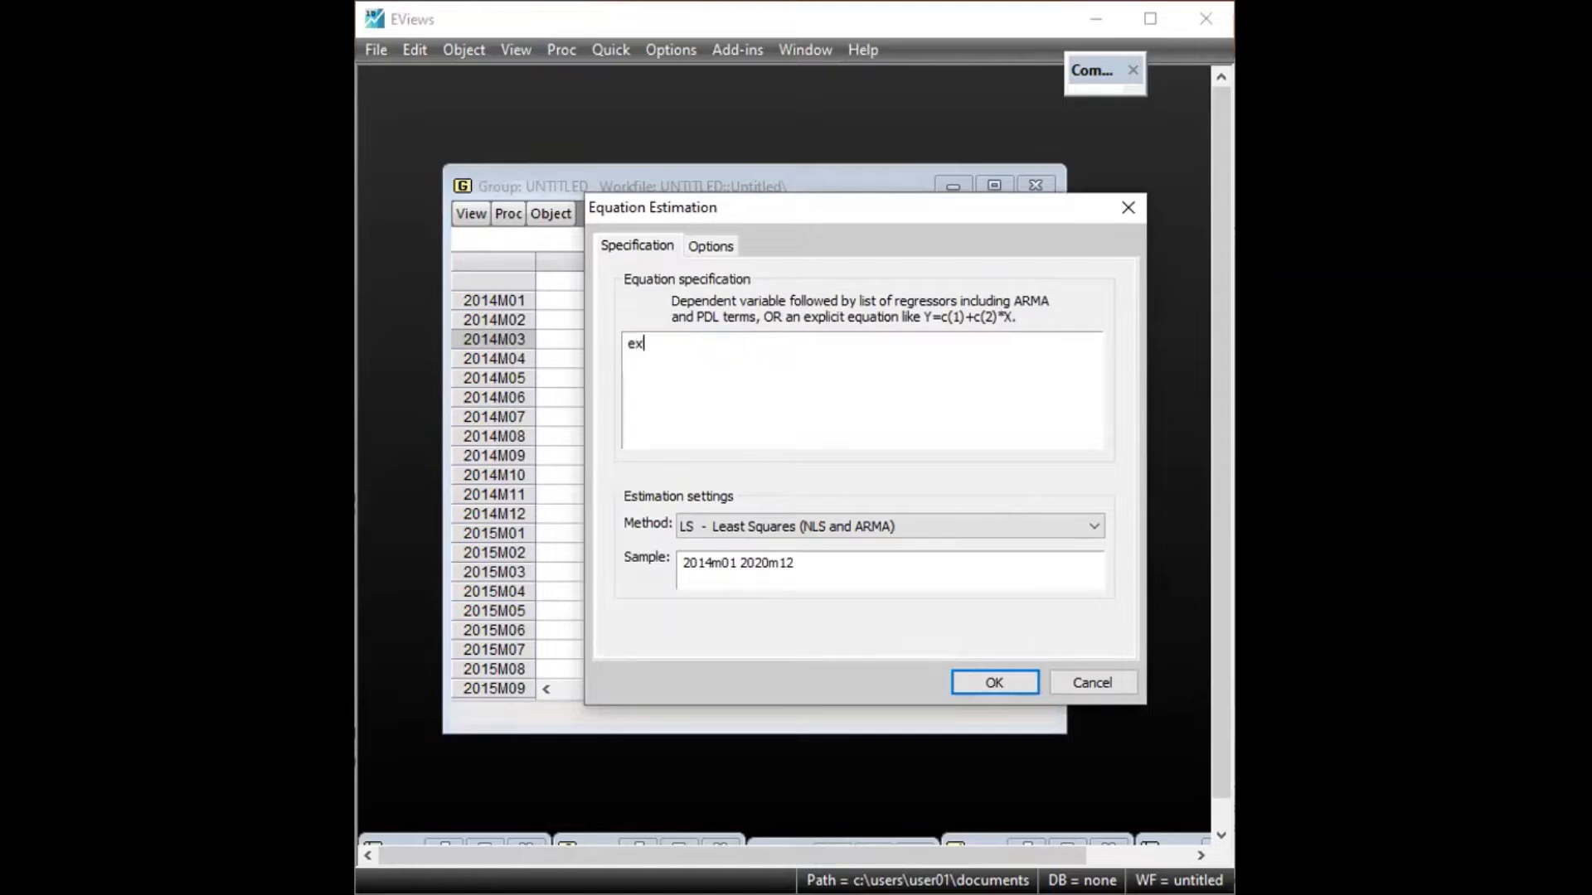
pyautogui.write('a c co')
pyautogui.press('BackSpace')
pyautogui.write('pi')
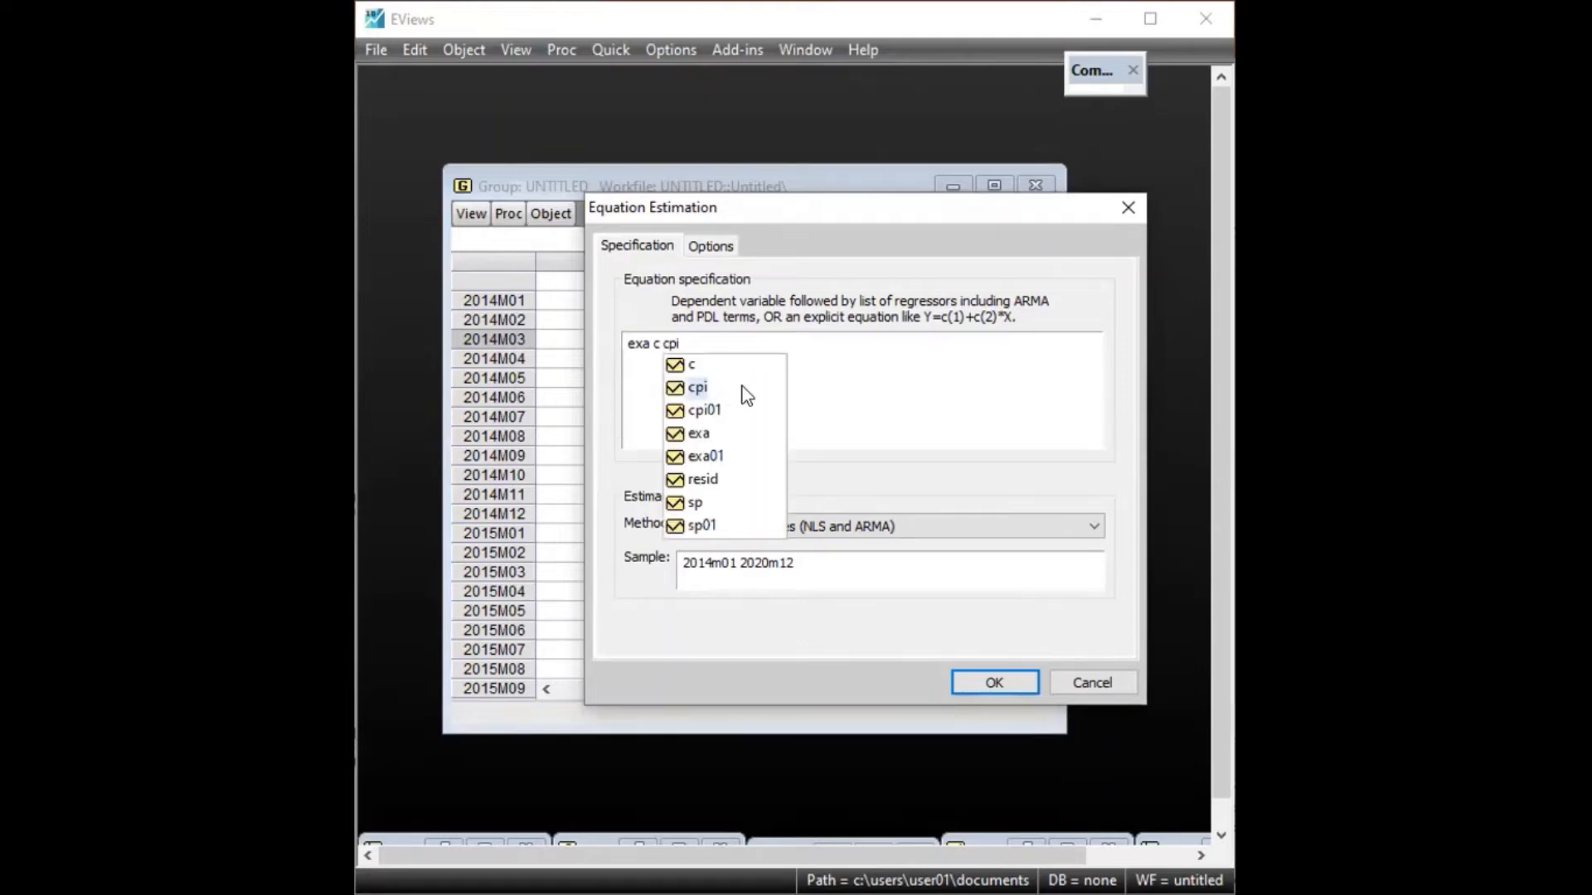
pyautogui.click(862, 361)
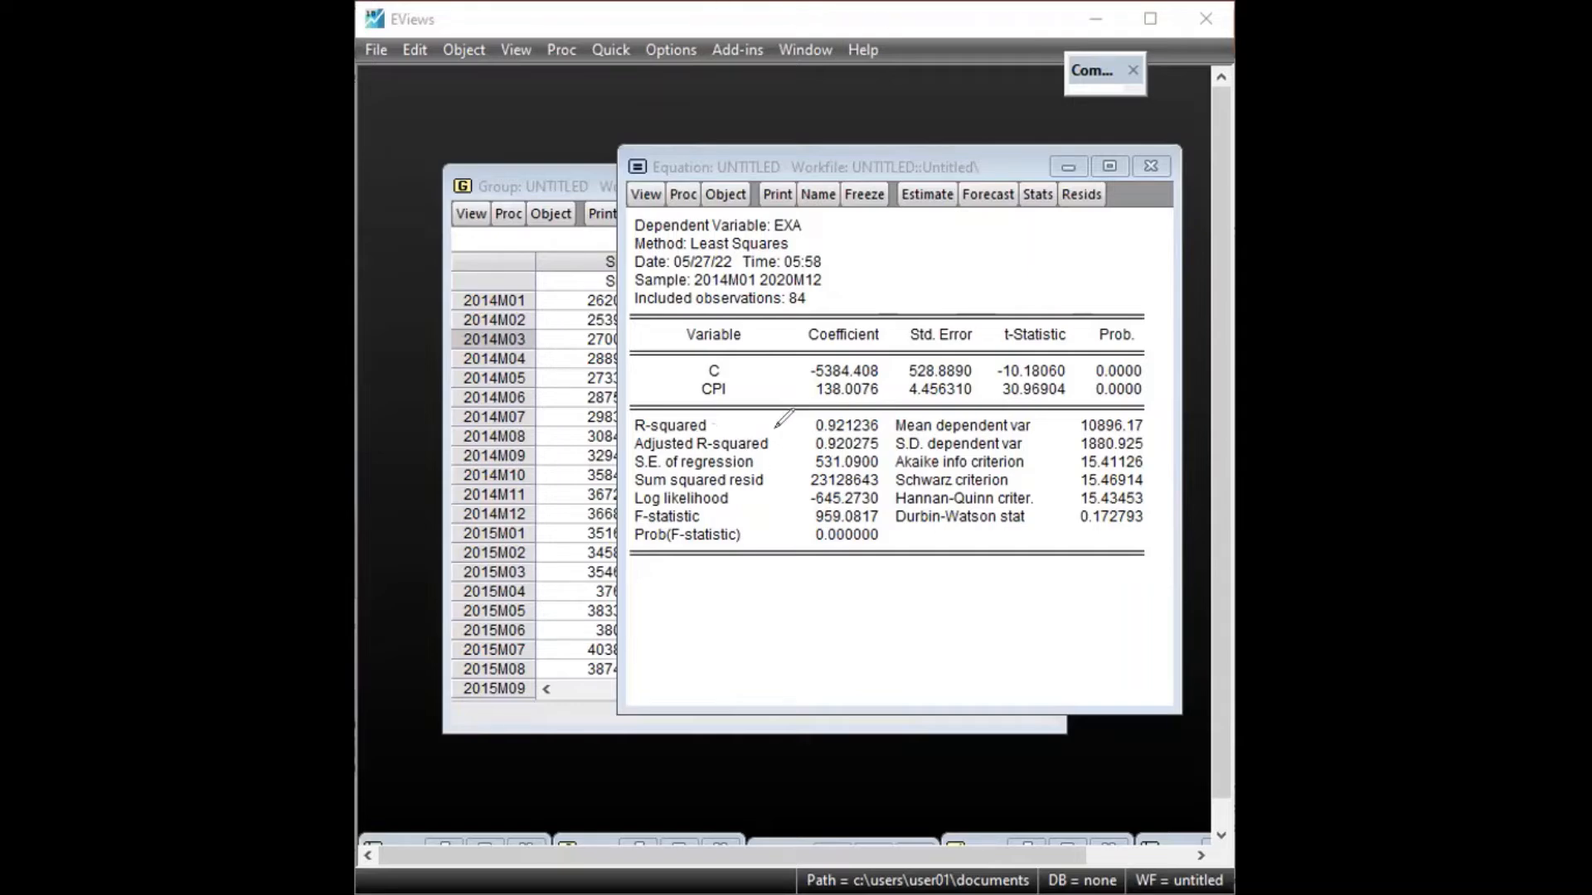
# Examine the R-squared of the auxiliary EXA regression, marking its label and pointing an arrow at the value
pyautogui.moveTo(759, 428)
pyautogui.mouseDown()
pyautogui.moveTo(794, 425)
pyautogui.moveTo(725, 434)
pyautogui.mouseUp()
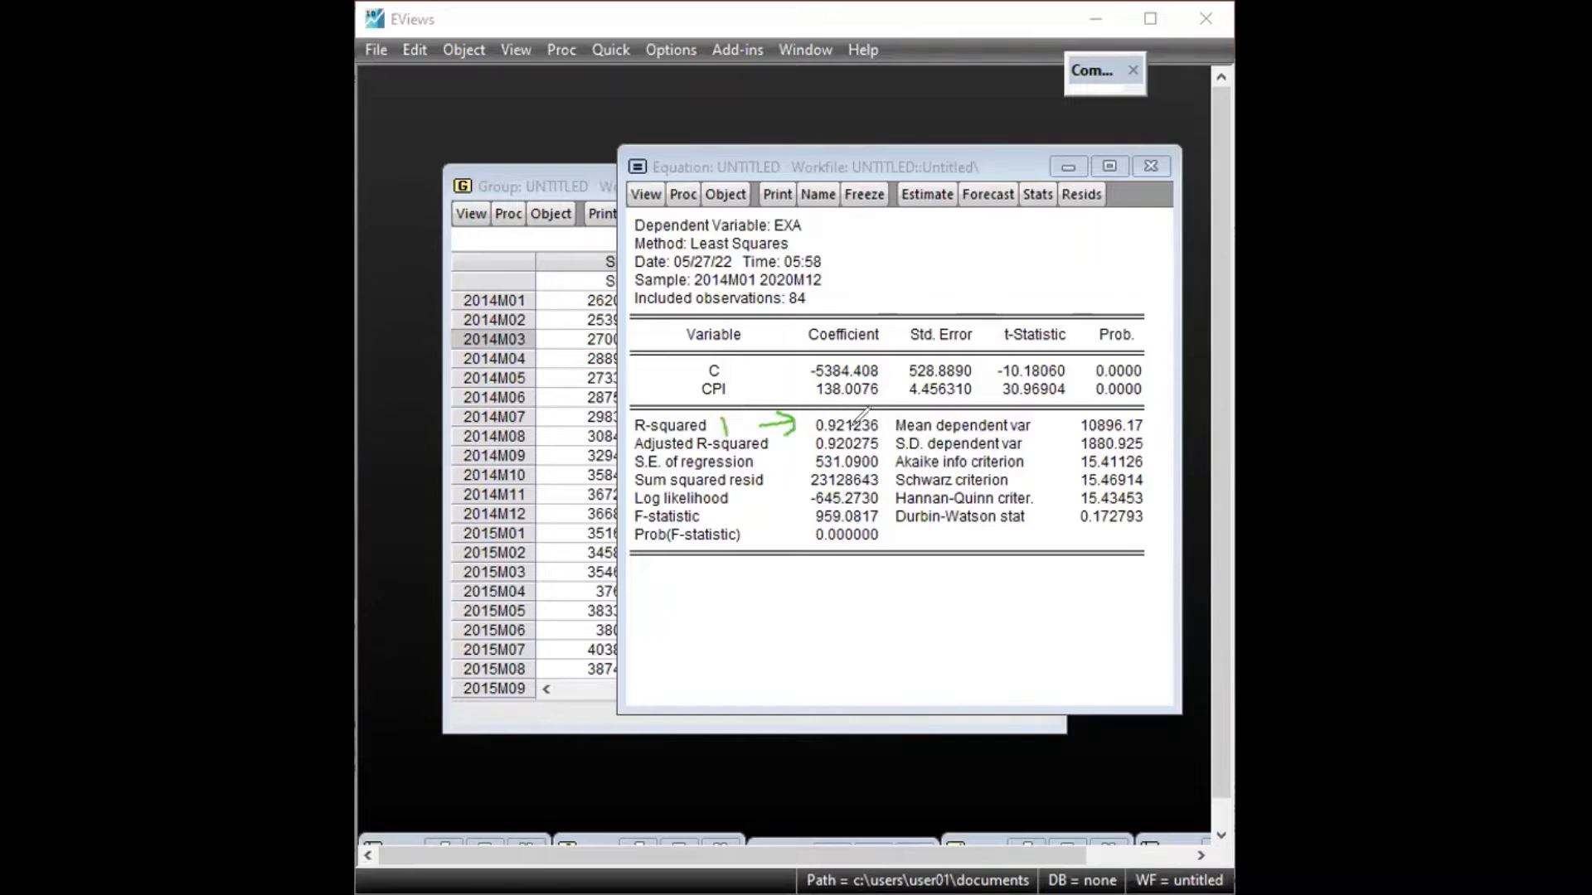